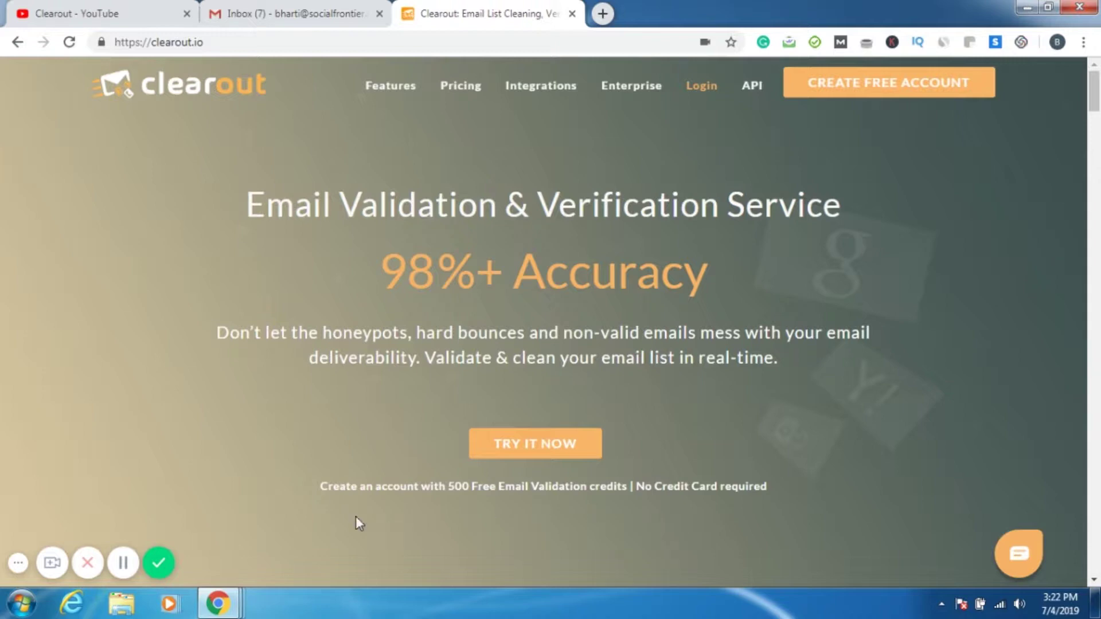
- Log in to Clearout and go to the Lead Finder page, which shows 7,804 credits
left_click_drag(316, 489, 632, 487)
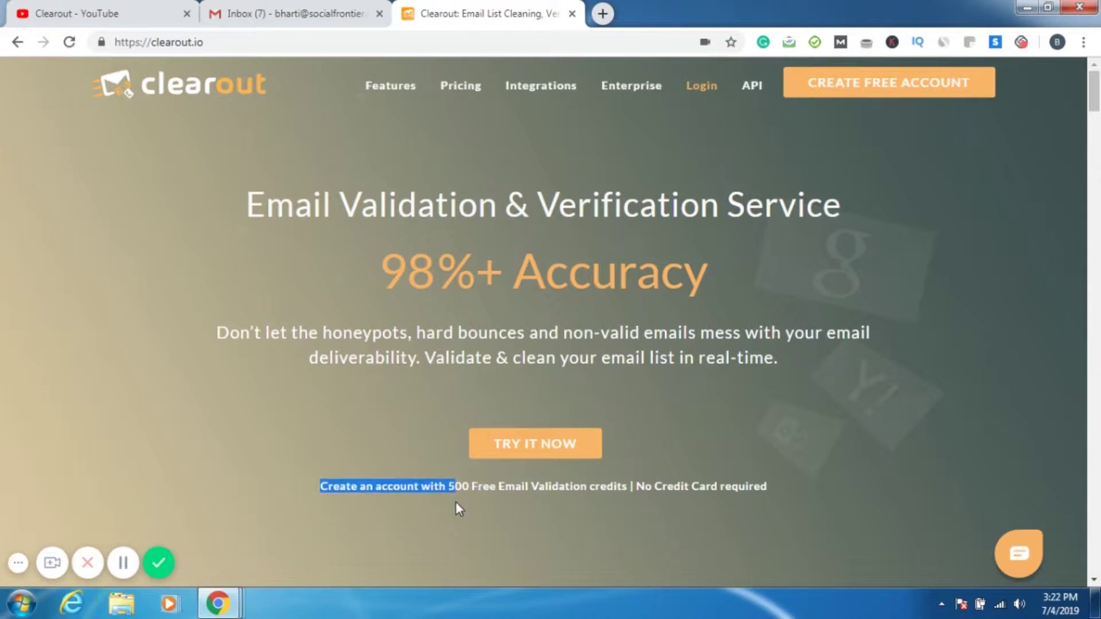
left_click(849, 234)
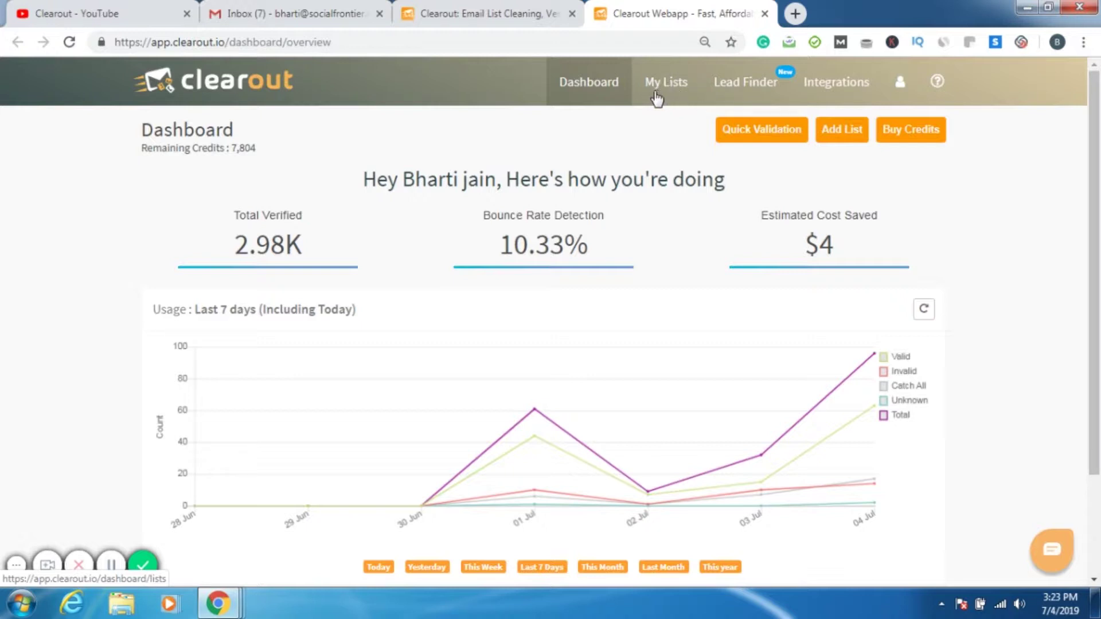
left_click(745, 90)
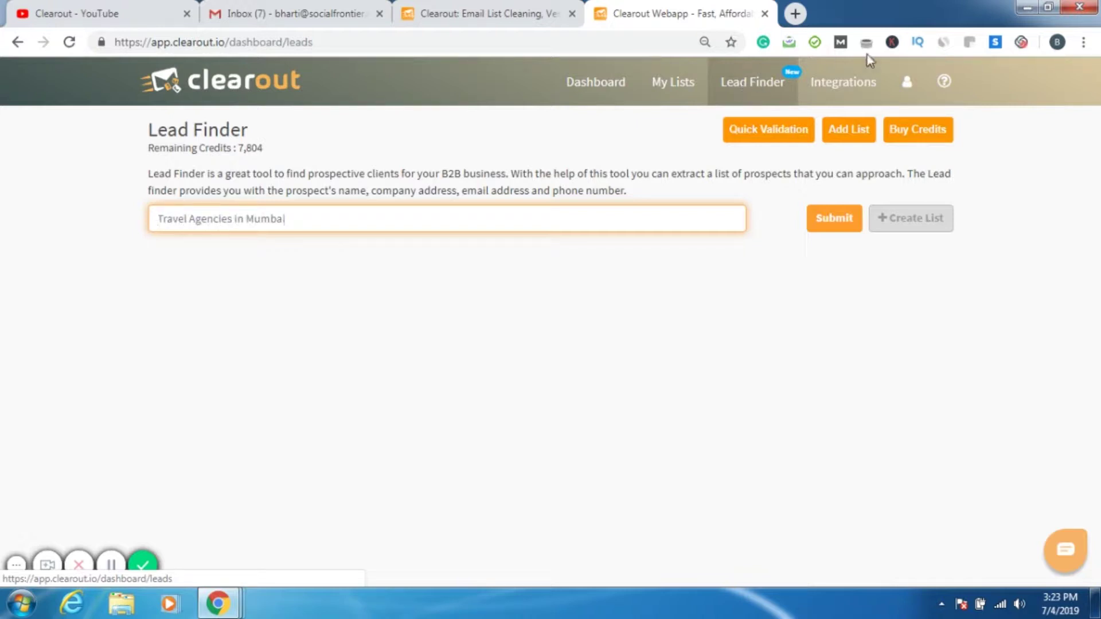
- Search Lead Finder for 'Computer repair' leads, returning 436 results
left_click(426, 220)
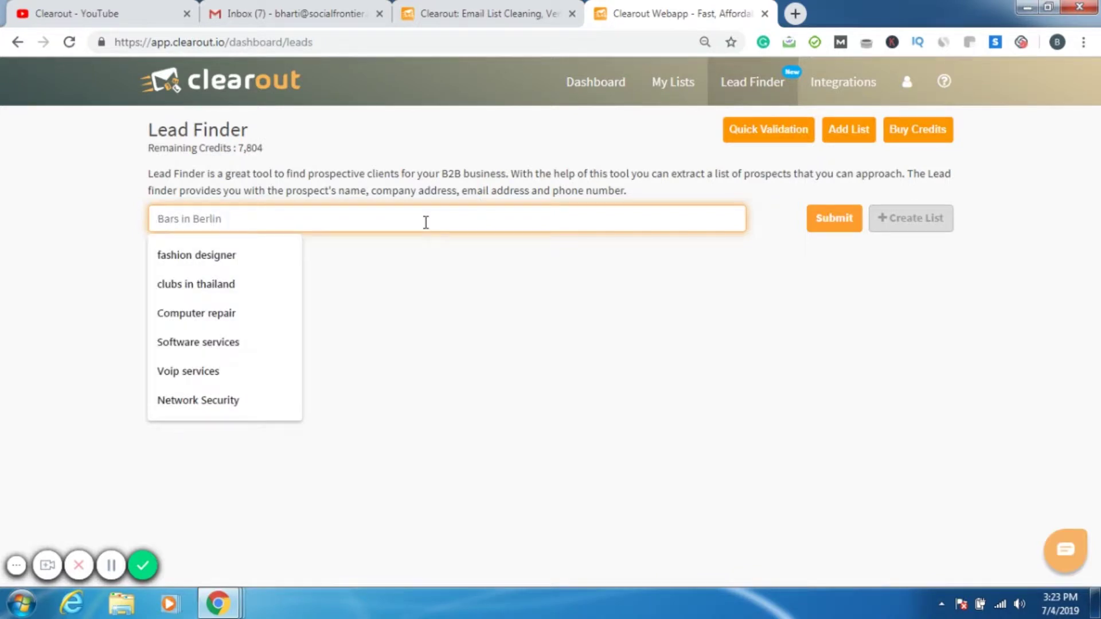
type("S")
type("co")
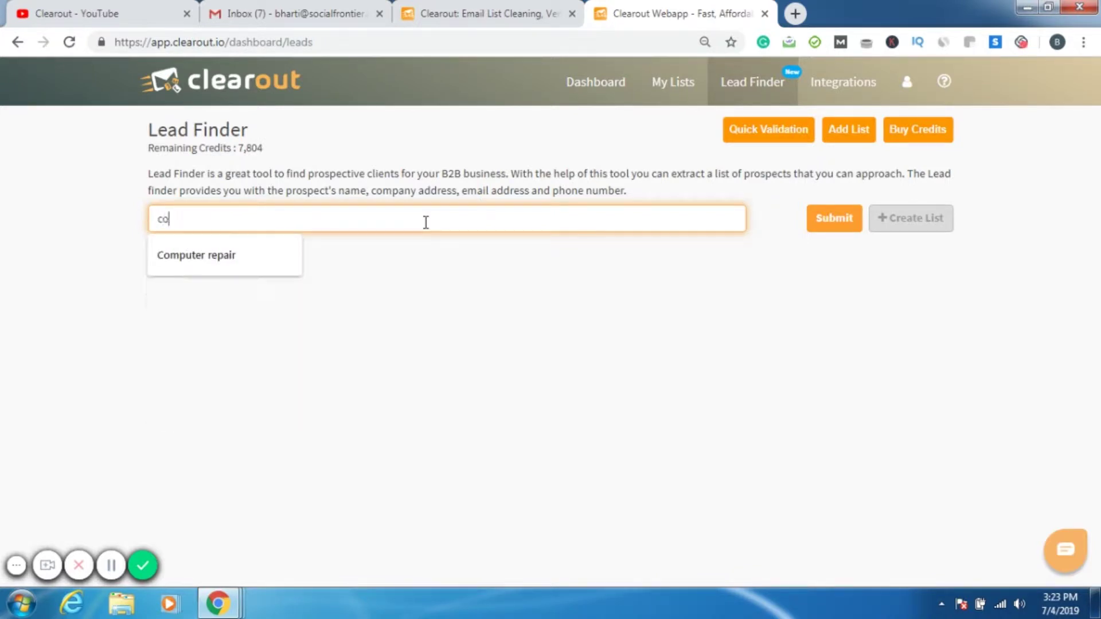
type("mp")
type("uter")
left_click(196, 255)
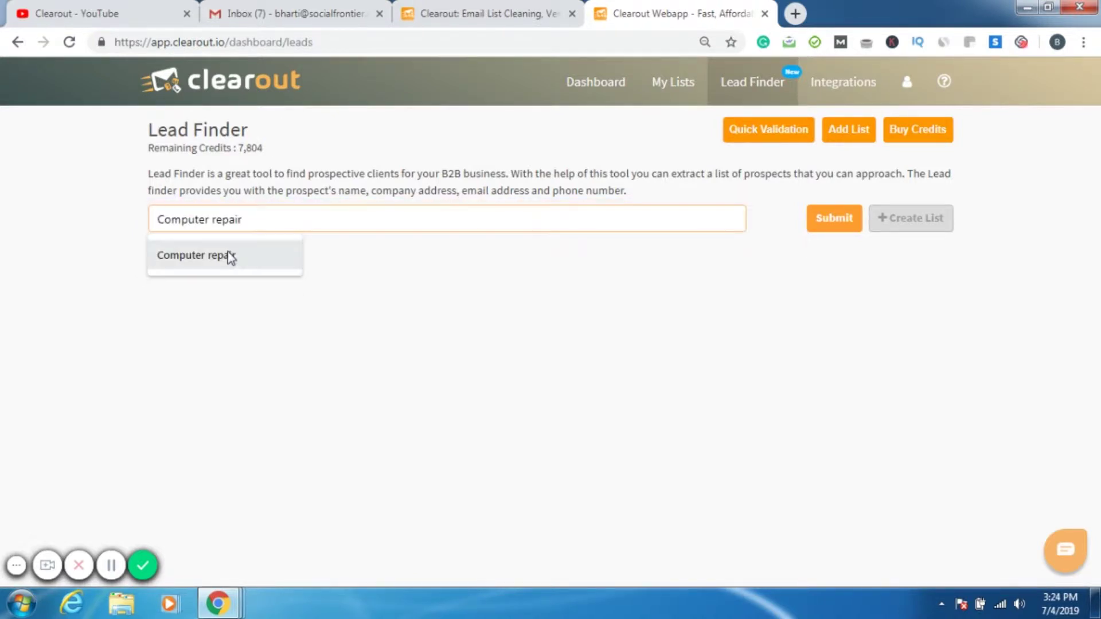
left_click(832, 221)
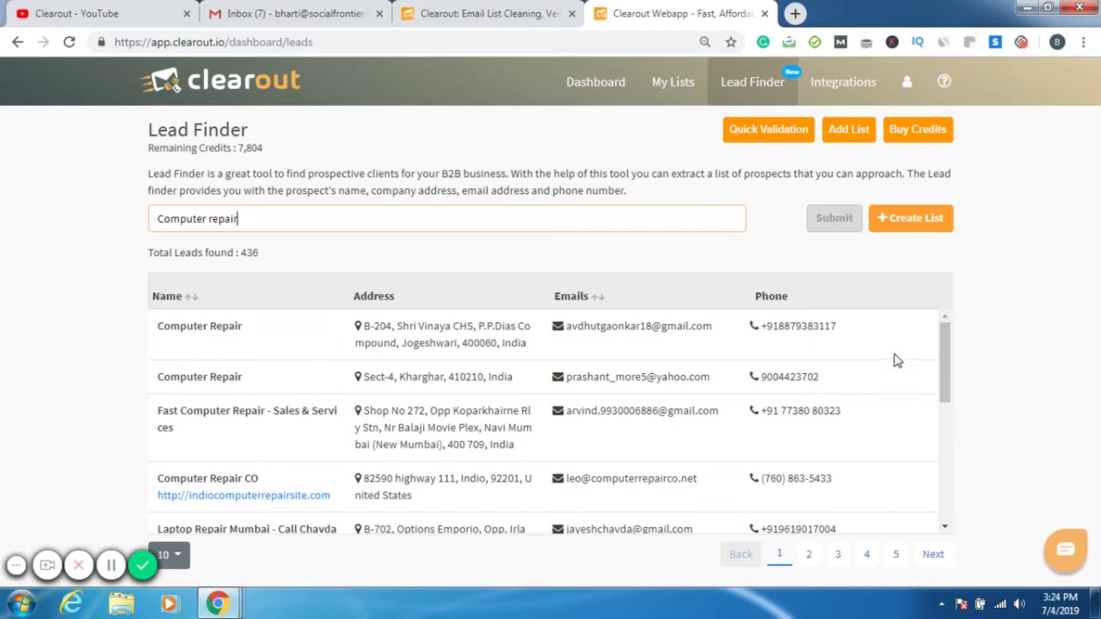
left_click_drag(945, 348, 945, 344)
left_click(275, 255)
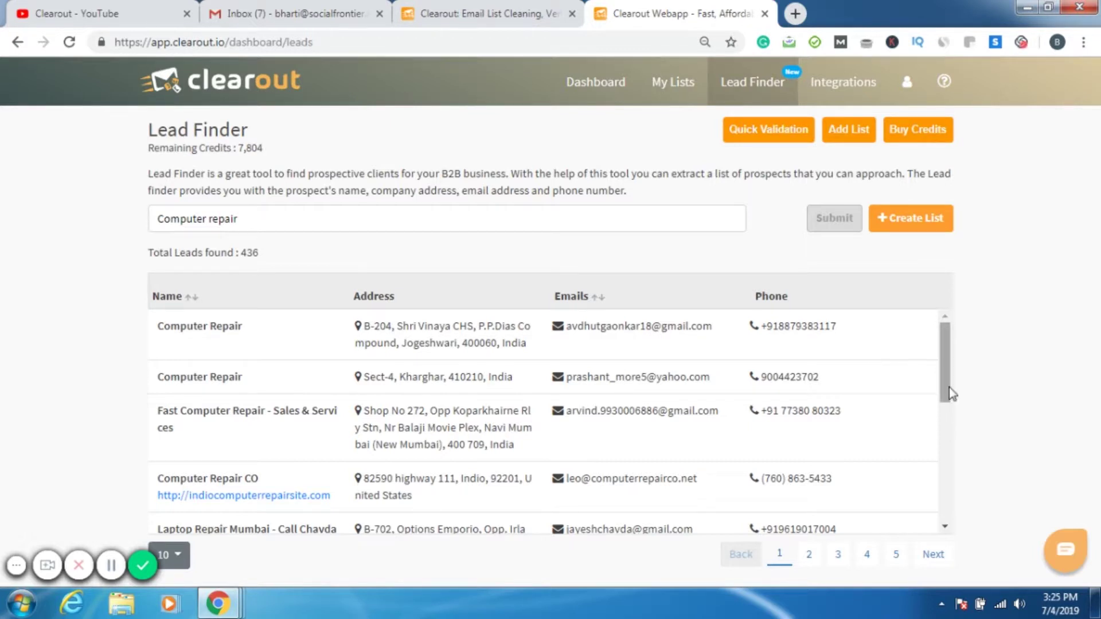
mouse_move(945, 344)
left_mouse_down()
mouse_move(949, 452)
mouse_move(950, 389)
left_mouse_up()
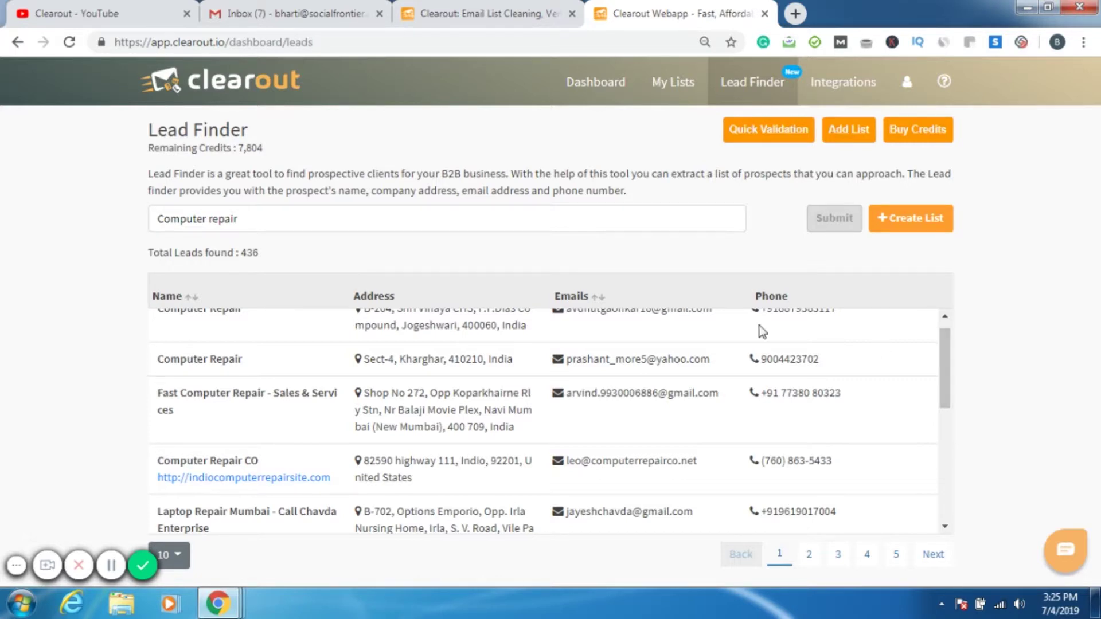
- Refine the lead search to 'Computer repair services' and submit it
left_click(381, 225)
type("services")
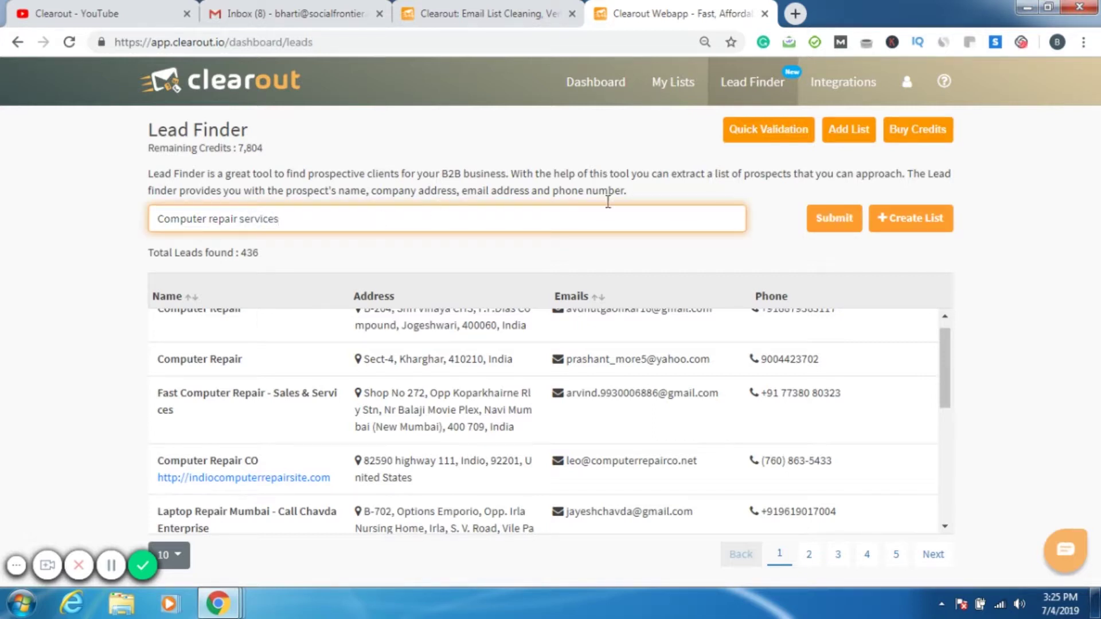
left_click(840, 226)
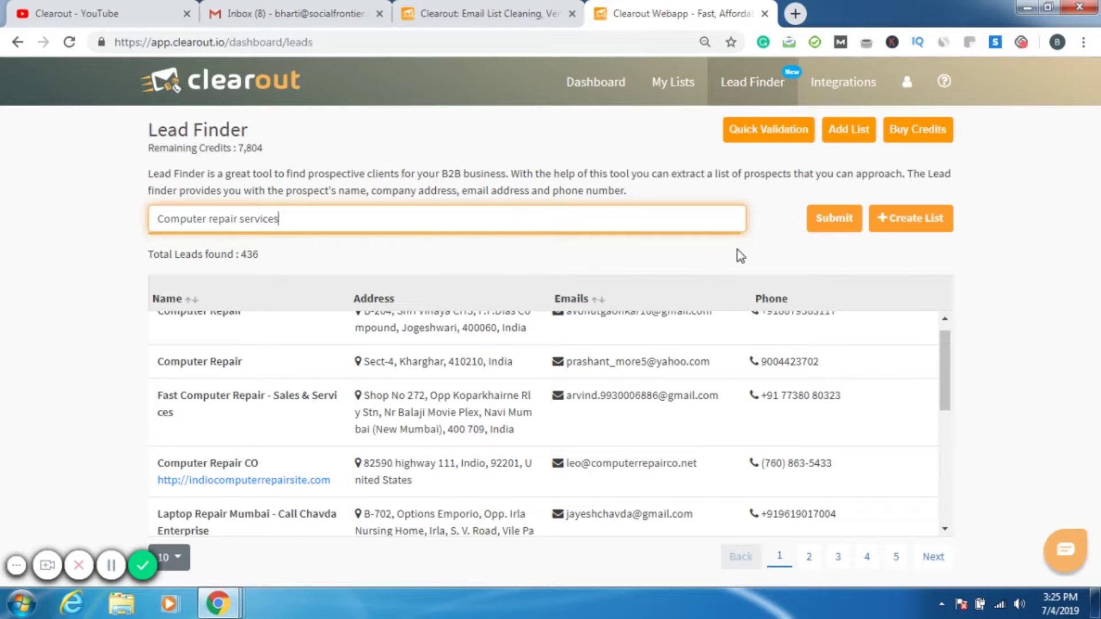
left_click(825, 219)
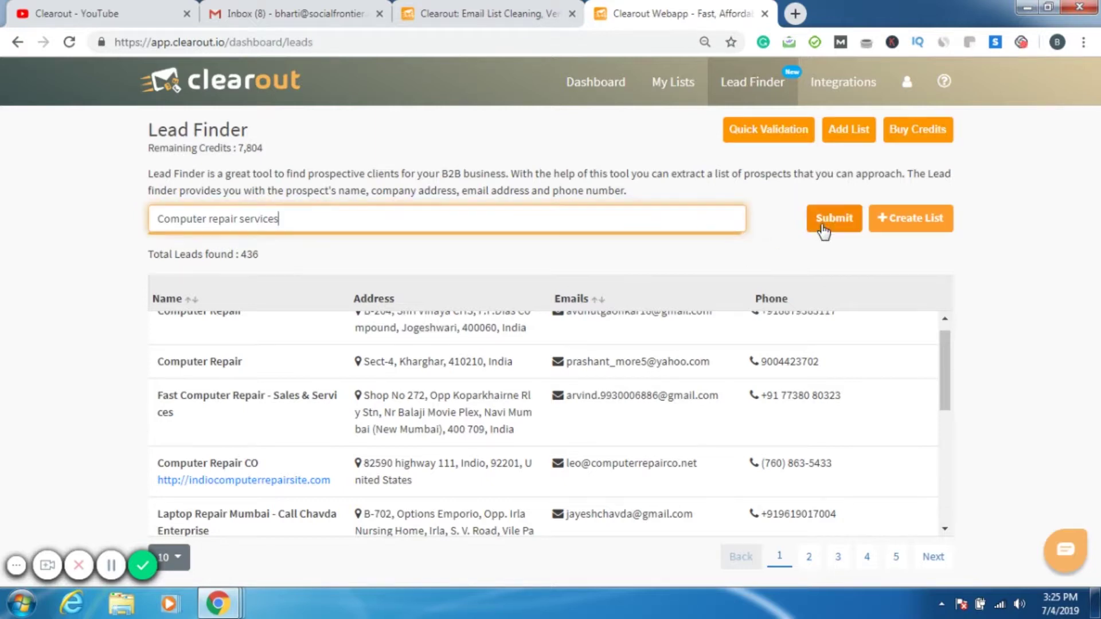
left_click(270, 249)
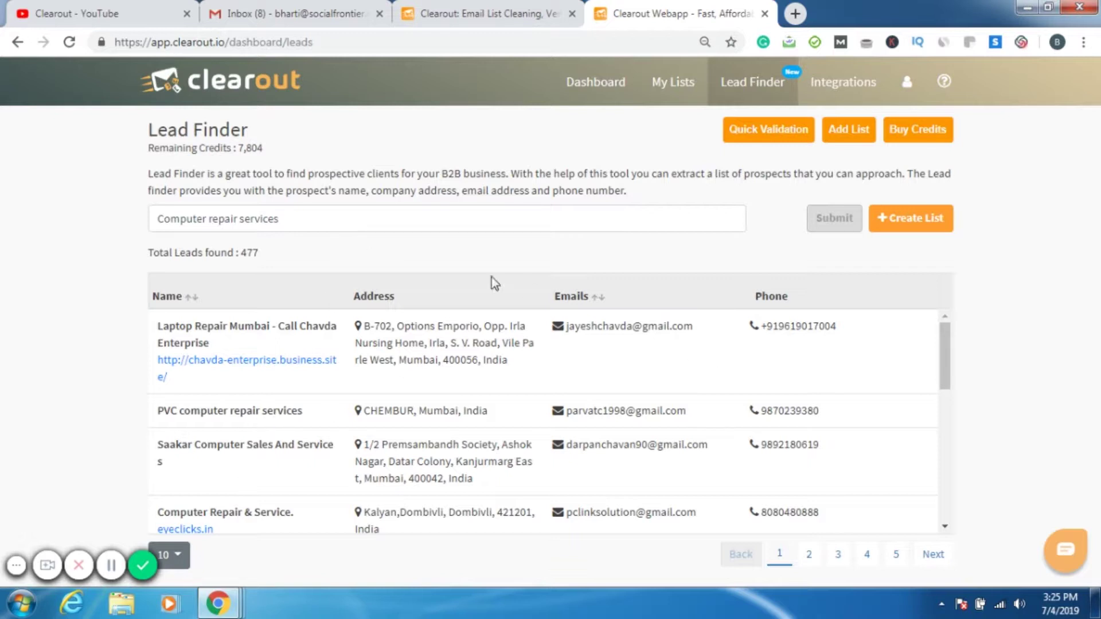
- Add ', India' to narrow the search to 41 leads, then start clearing the query
left_click(340, 219)
type(", ")
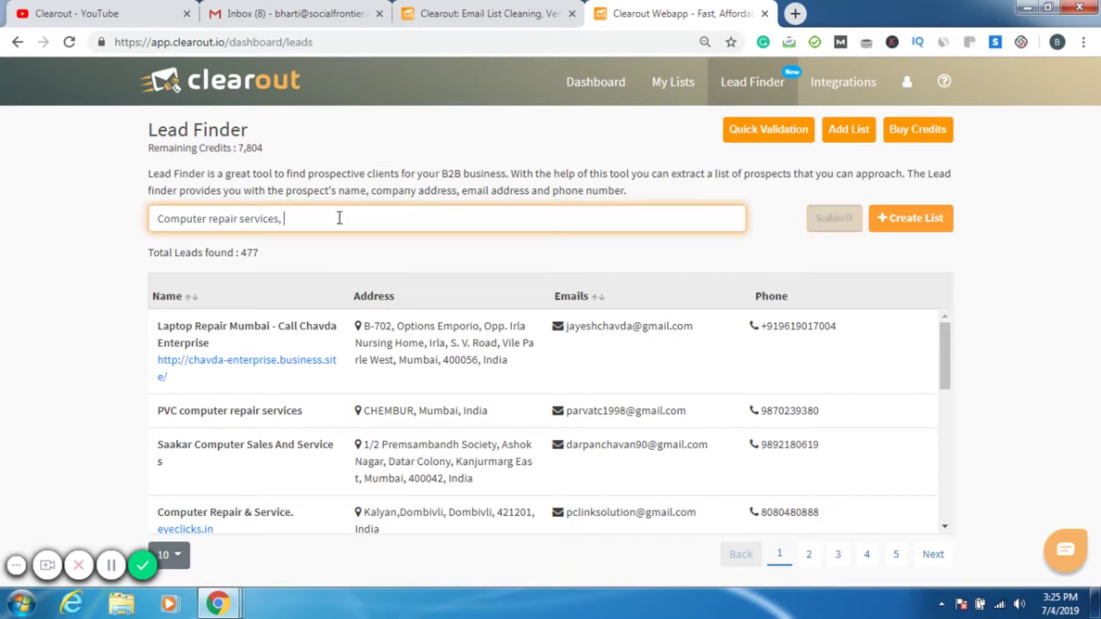
type("India")
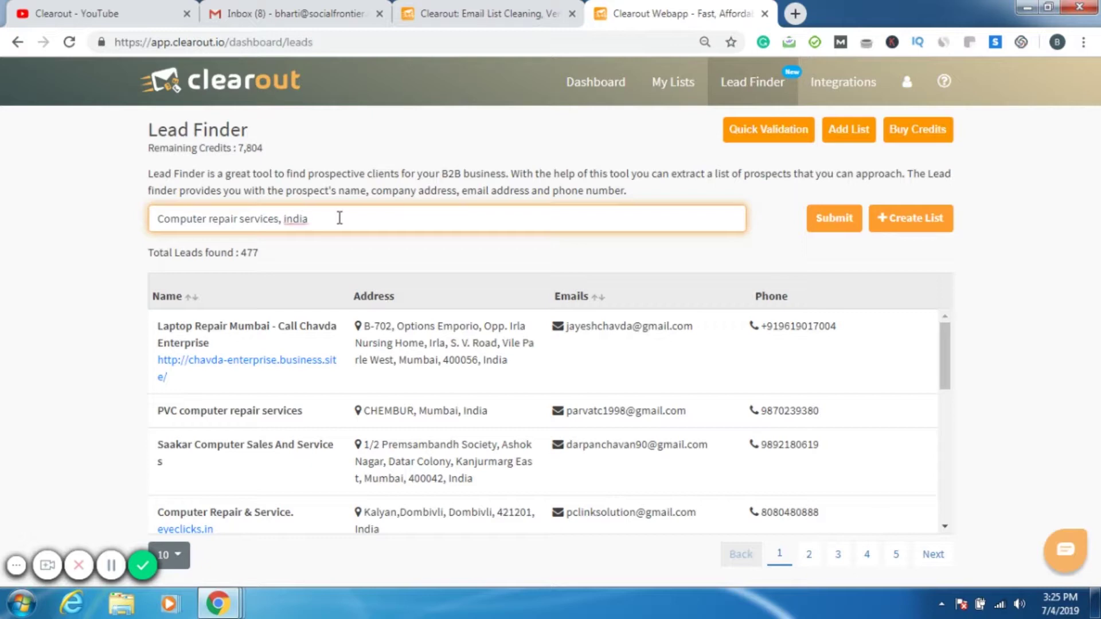
left_click(828, 226)
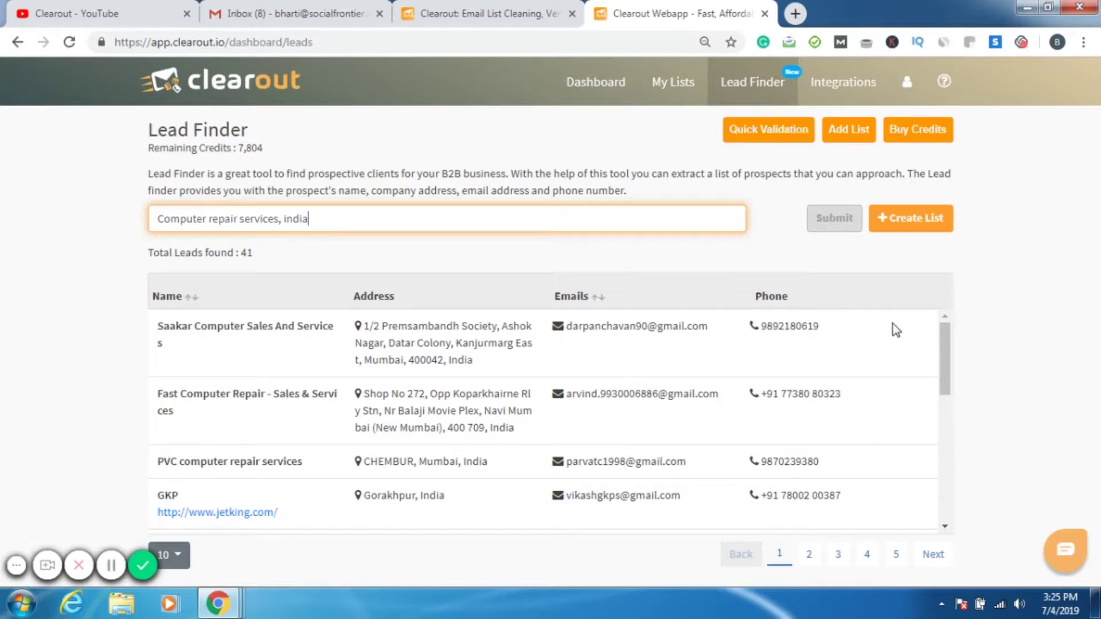
left_click_drag(944, 340, 945, 367)
double_click(284, 220)
left_click(322, 219)
key("BackSpace")
key("BackSpace")
- Search for 'computer technicians', then for 'computer service centre'
key("BackSpace")
key("BackSpace")
key("BackSpace")
key("BackSpace")
key("BackSpace")
key("BackSpace")
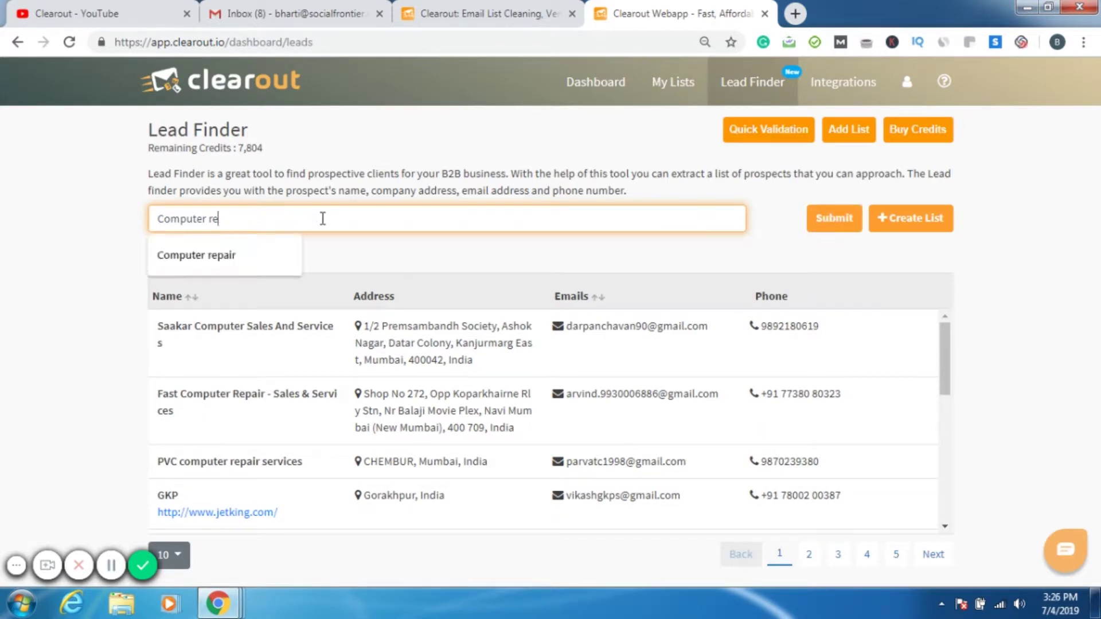
key("BackSpace")
key("BackSpace")
key("BackSpace")
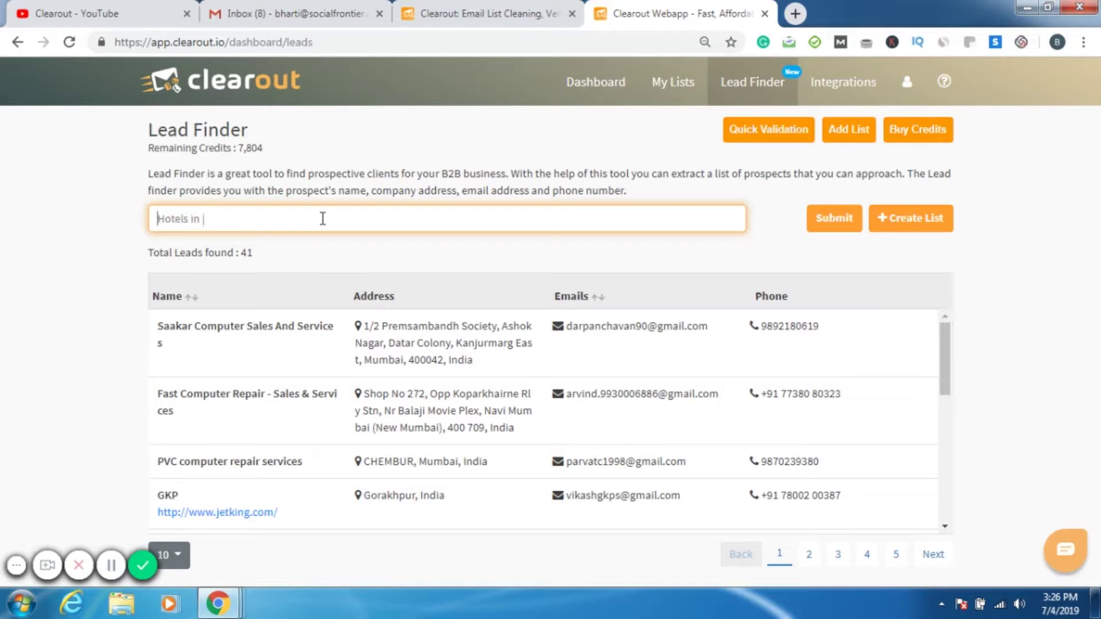
type("comp")
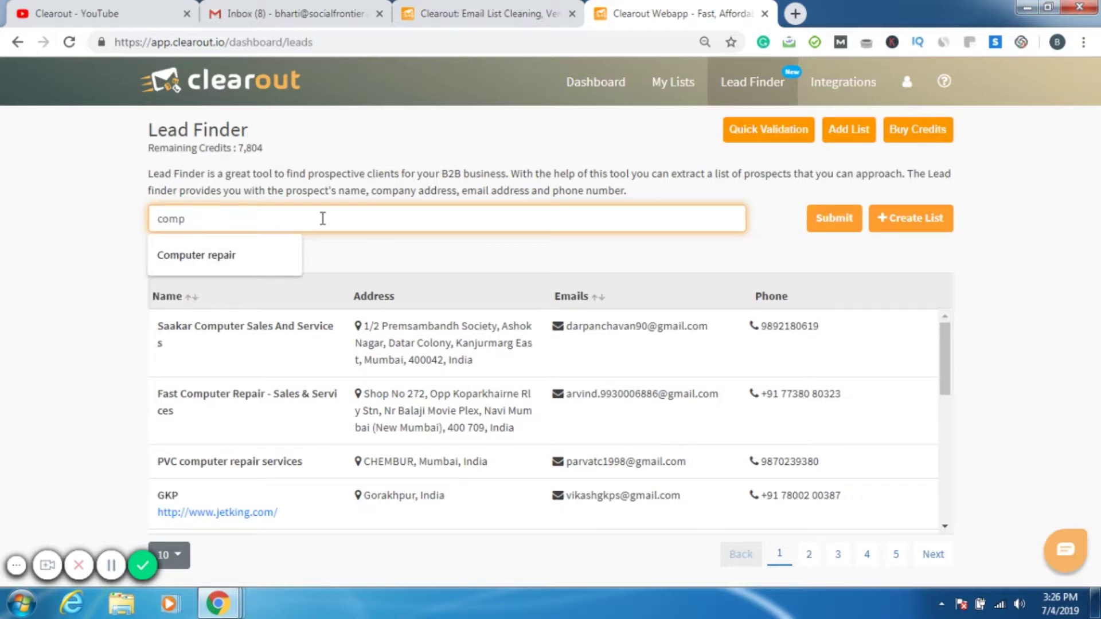
type("uter tech")
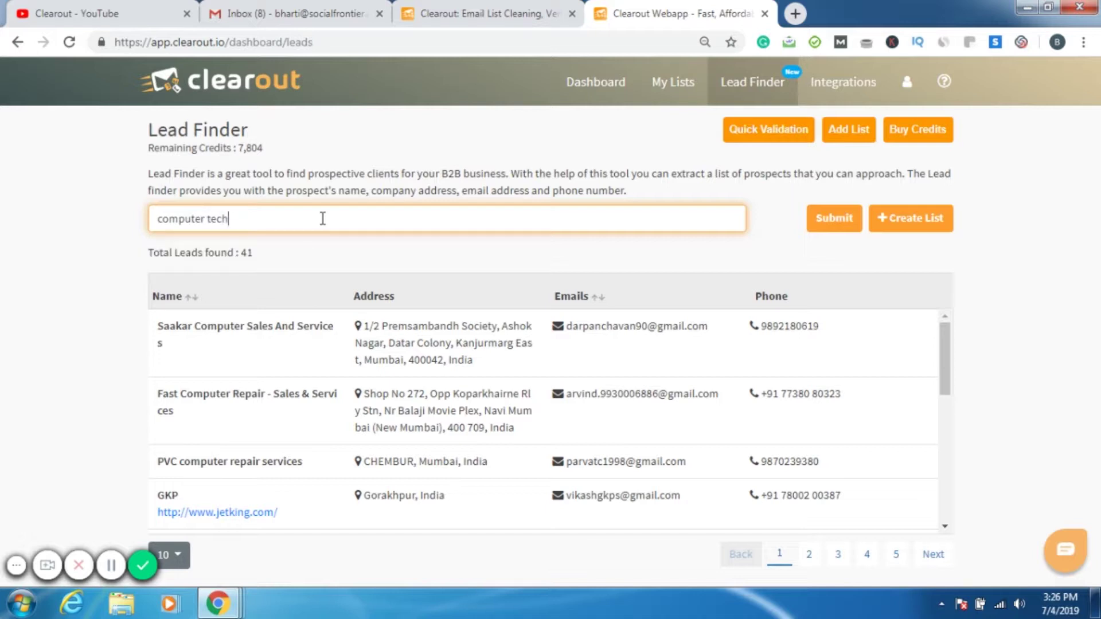
type("nicians")
left_click(832, 219)
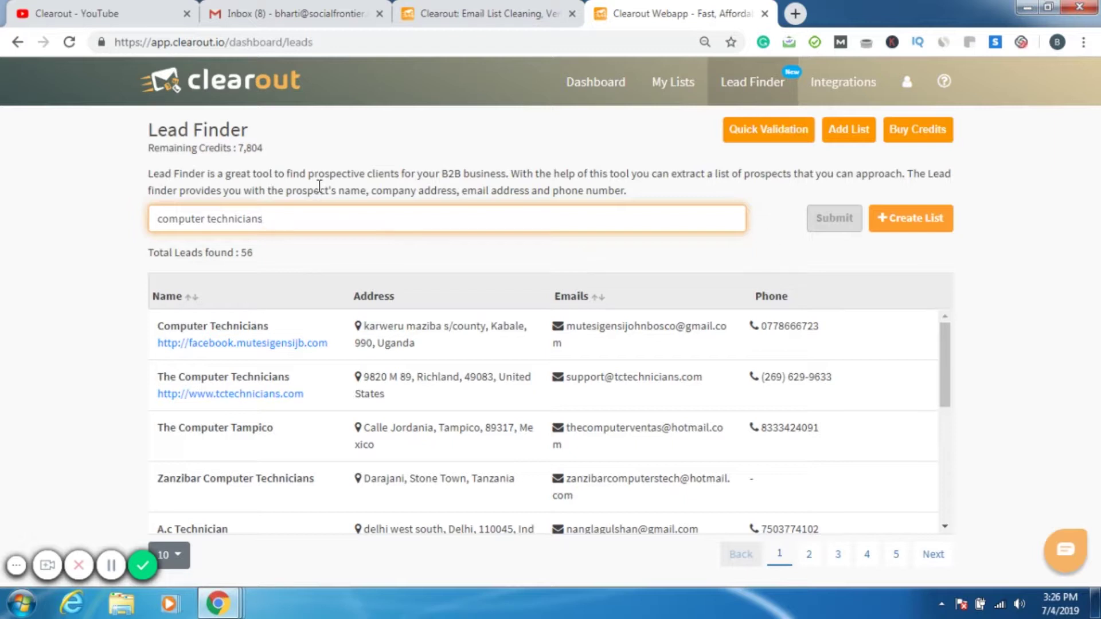
left_click_drag(279, 218, 209, 220)
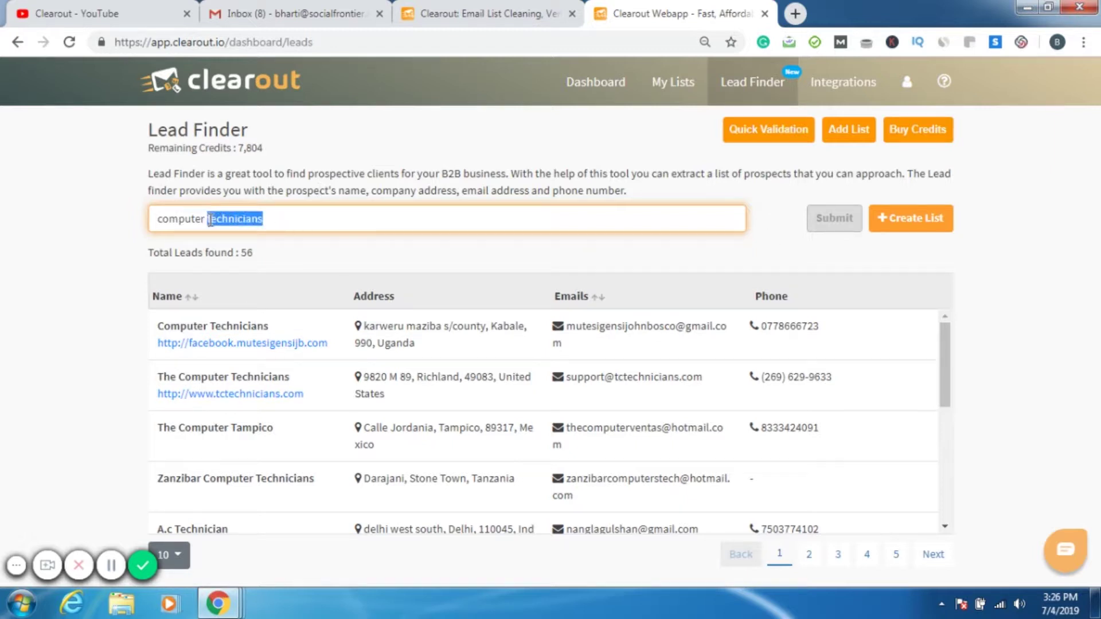
type("serviu")
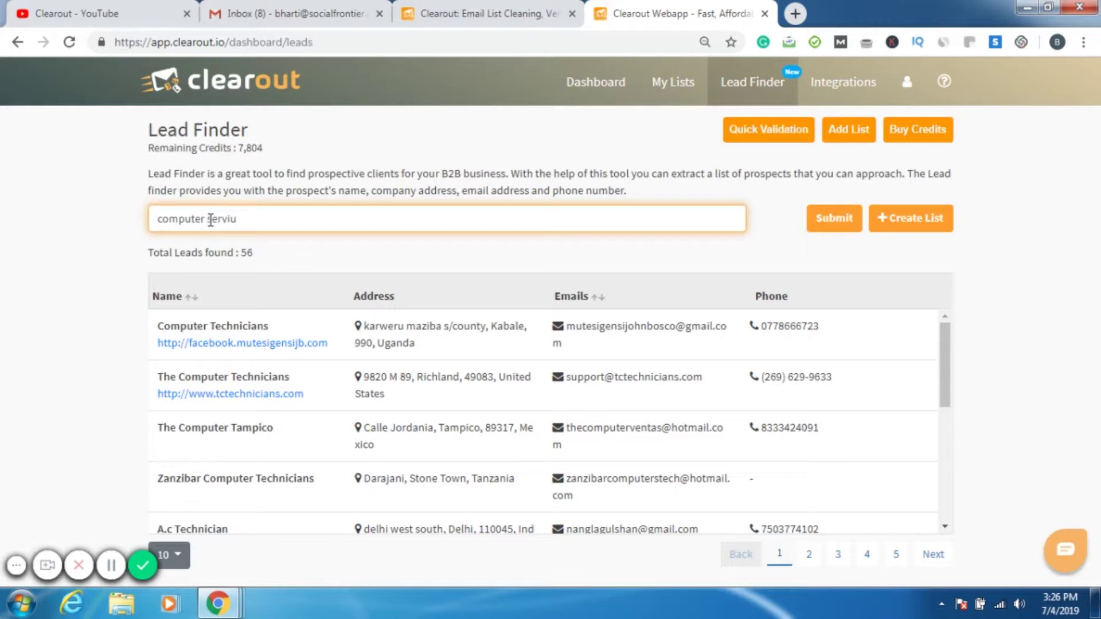
key("BackSpace")
type("ce cen")
type("tre")
left_click(834, 219)
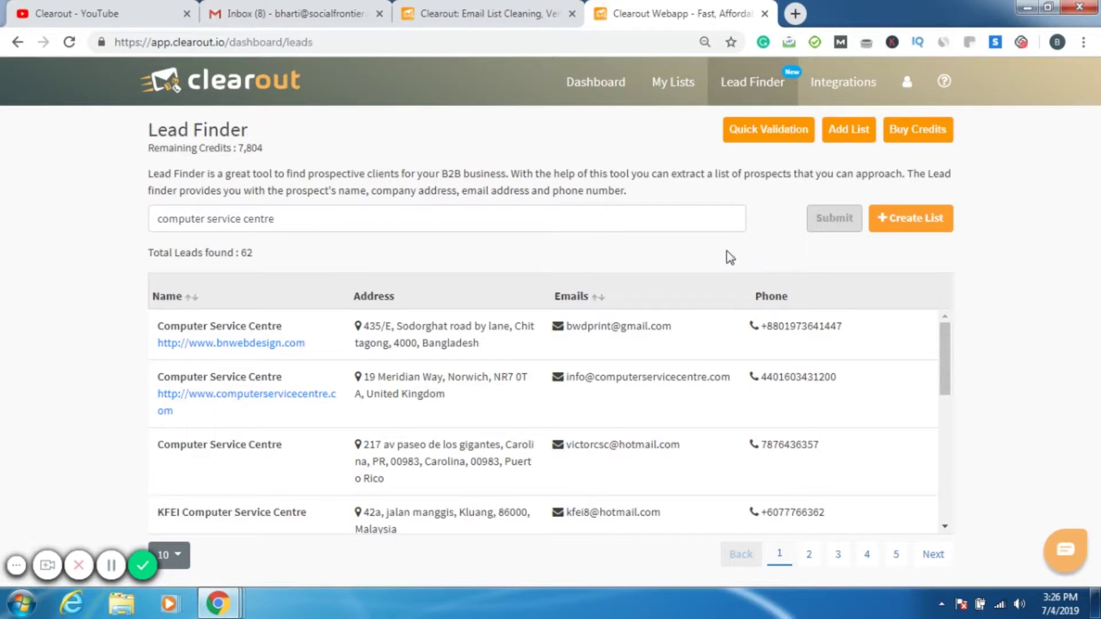
- Correct the query to 'computer service center' and search, returning 140 leads
left_click(274, 221)
key("BackSpace")
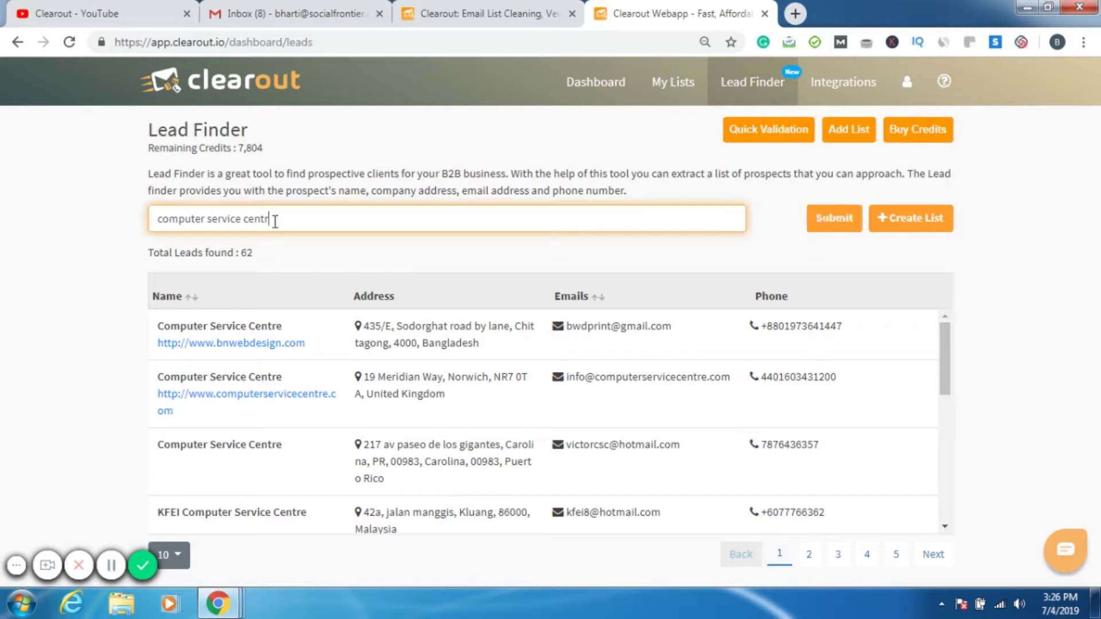
key("BackSpace")
type("er")
left_click(834, 219)
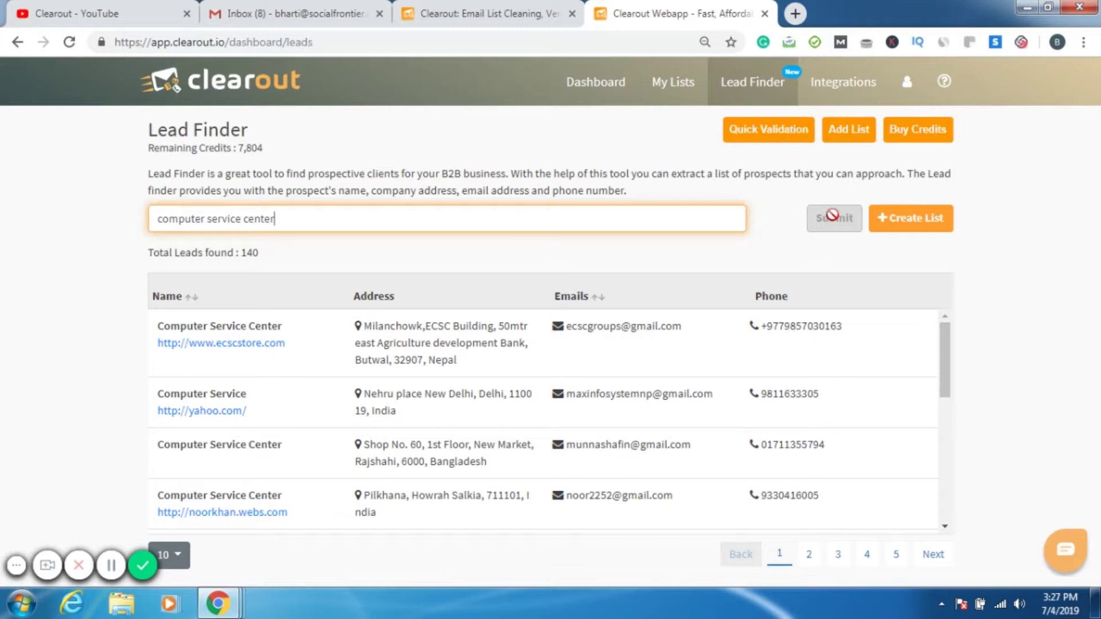
left_click(712, 250)
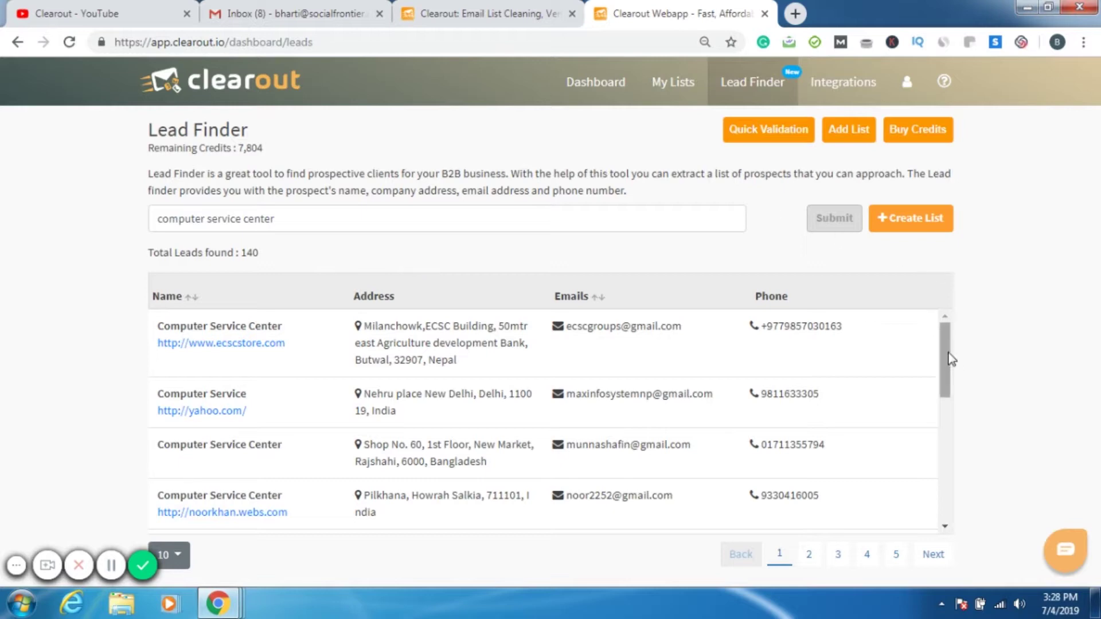
mouse_move(944, 352)
left_mouse_down()
mouse_move(948, 451)
mouse_move(943, 357)
left_mouse_up()
- Save the 140 leads as a new list named 'Computer Service Center'
left_click(916, 223)
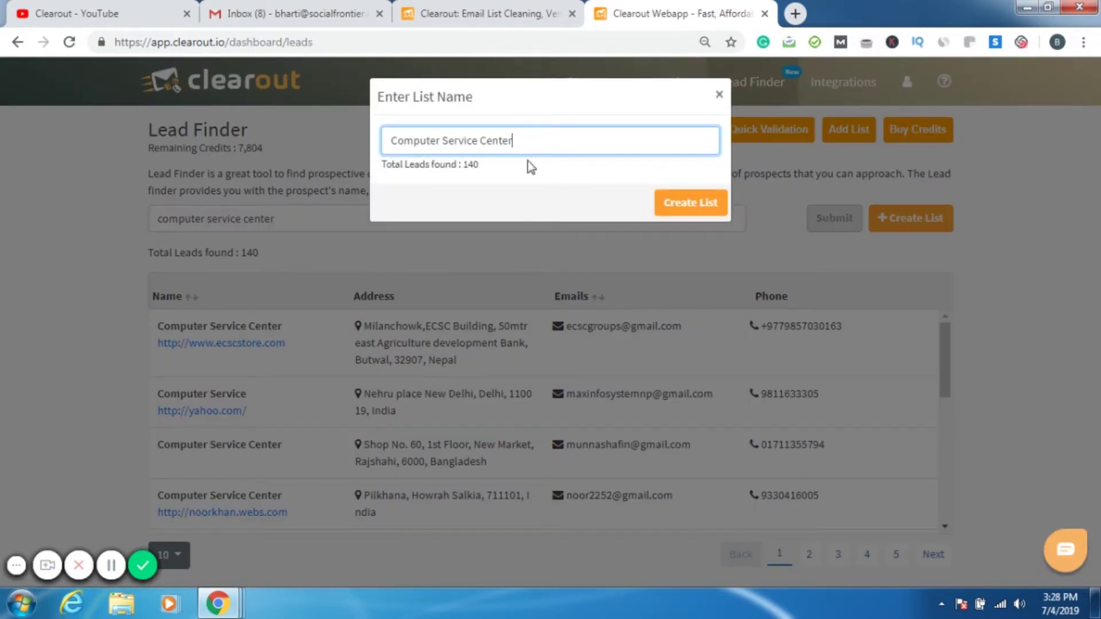
left_click(690, 205)
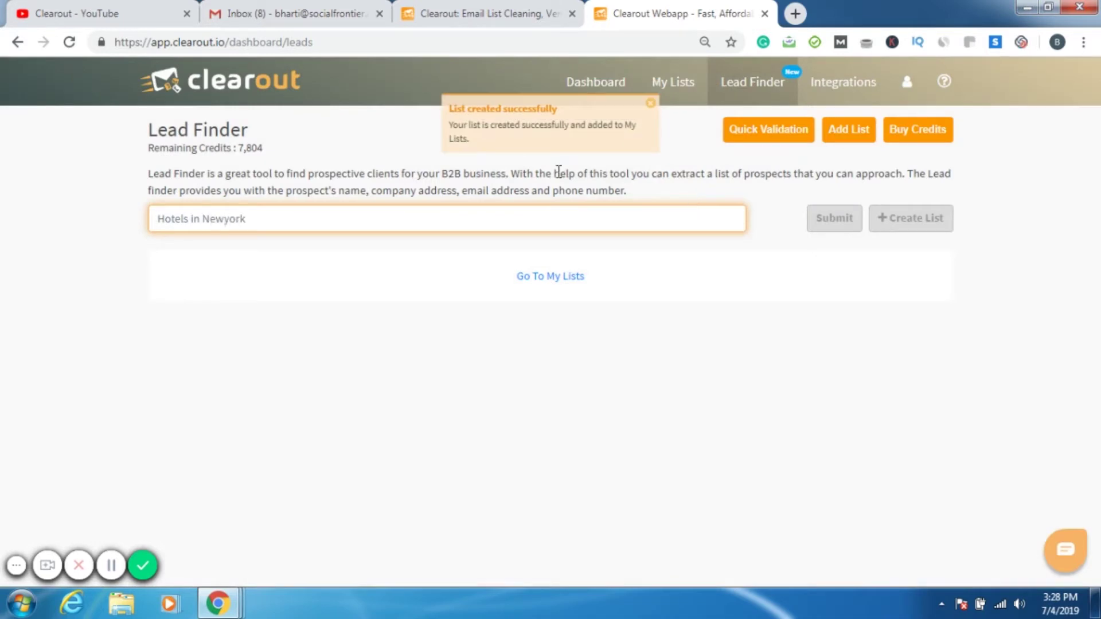
type("Fashion designers in Paris")
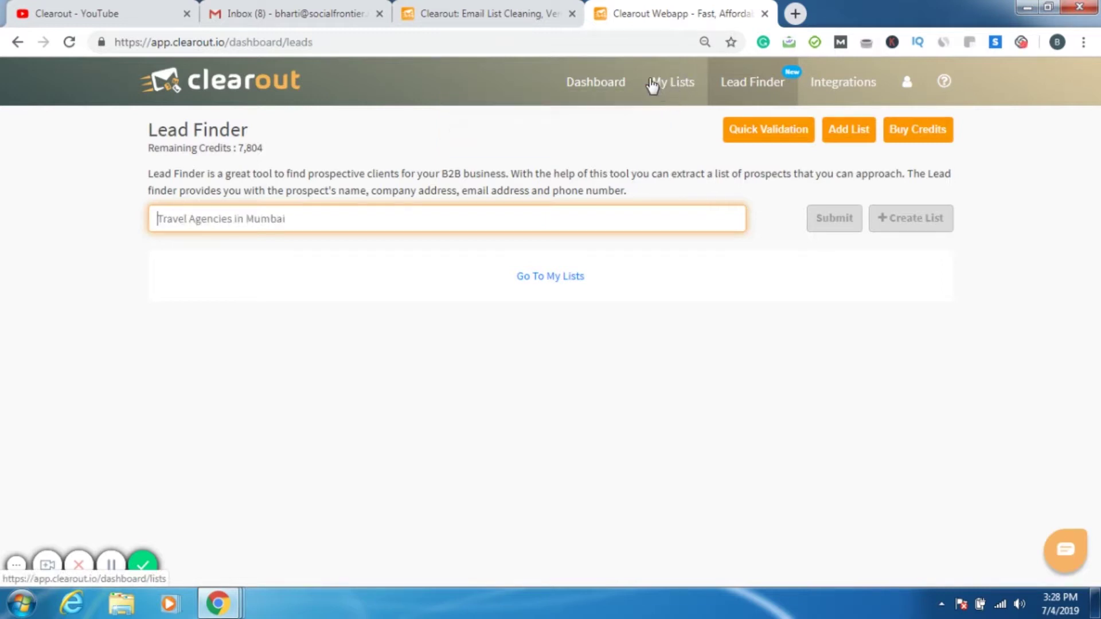
- Open My Lists and highlight the new list's total of 140 contacts
left_click(673, 81)
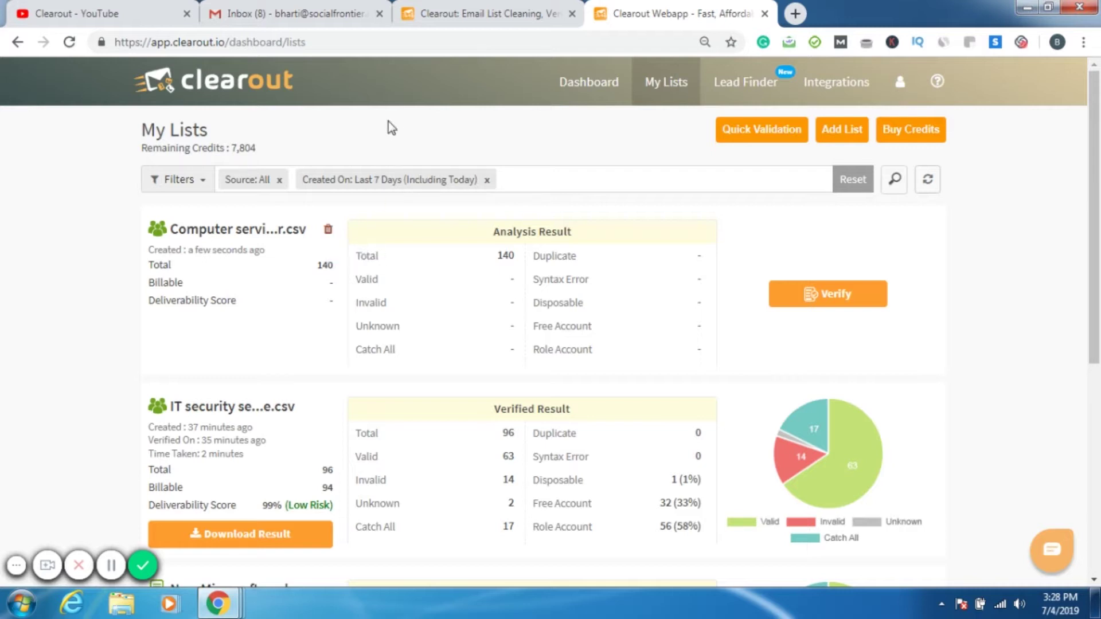
left_click_drag(262, 153, 153, 148)
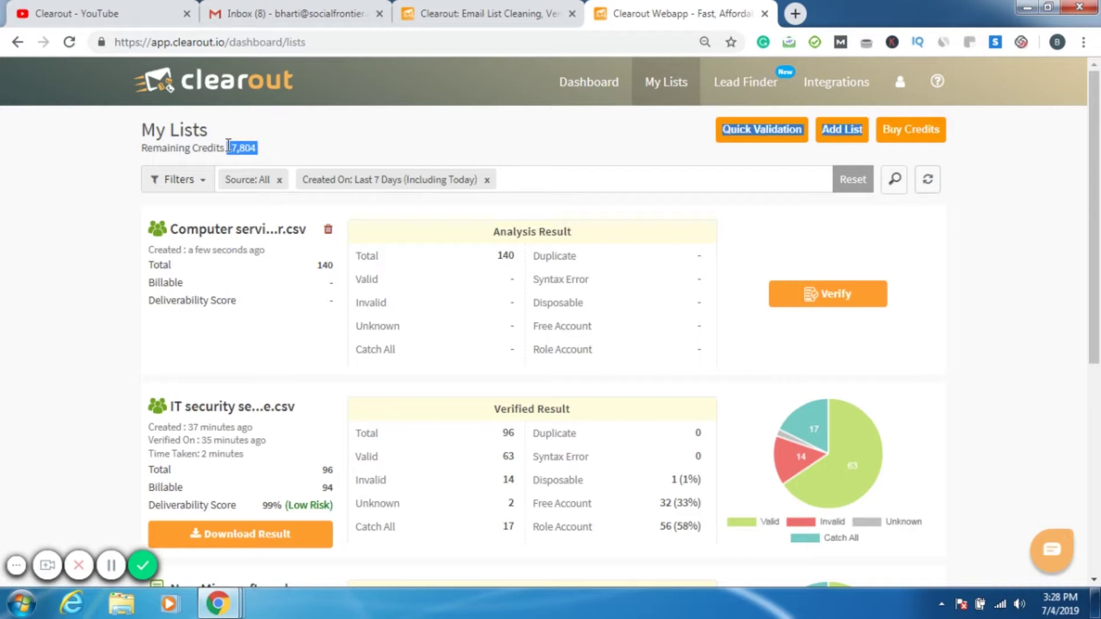
left_click(146, 148)
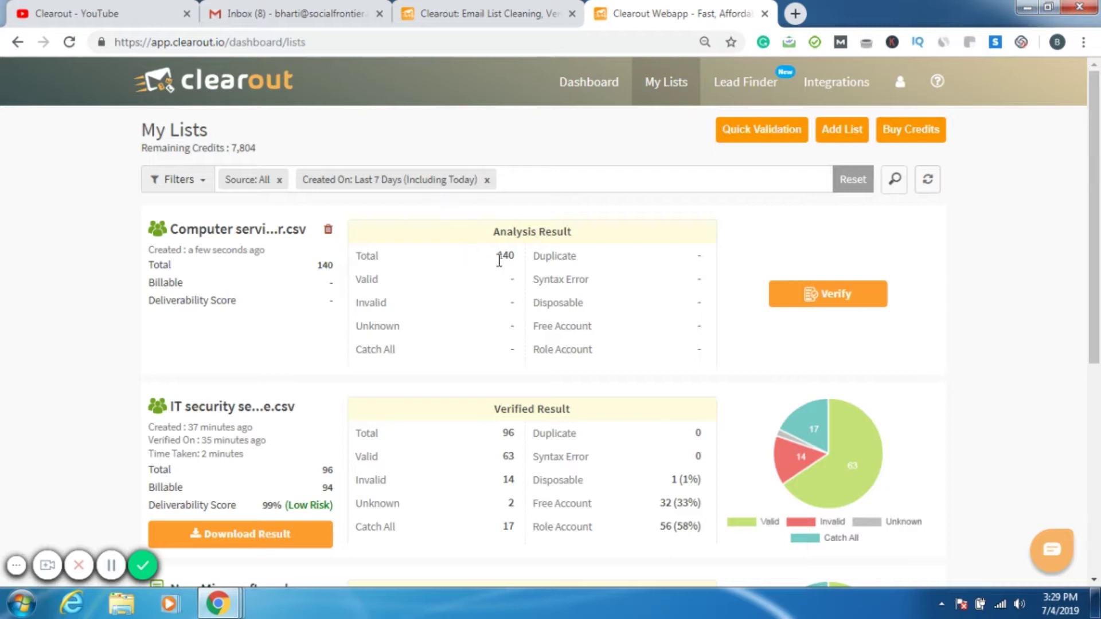
left_click_drag(497, 256, 511, 256)
left_click(398, 131)
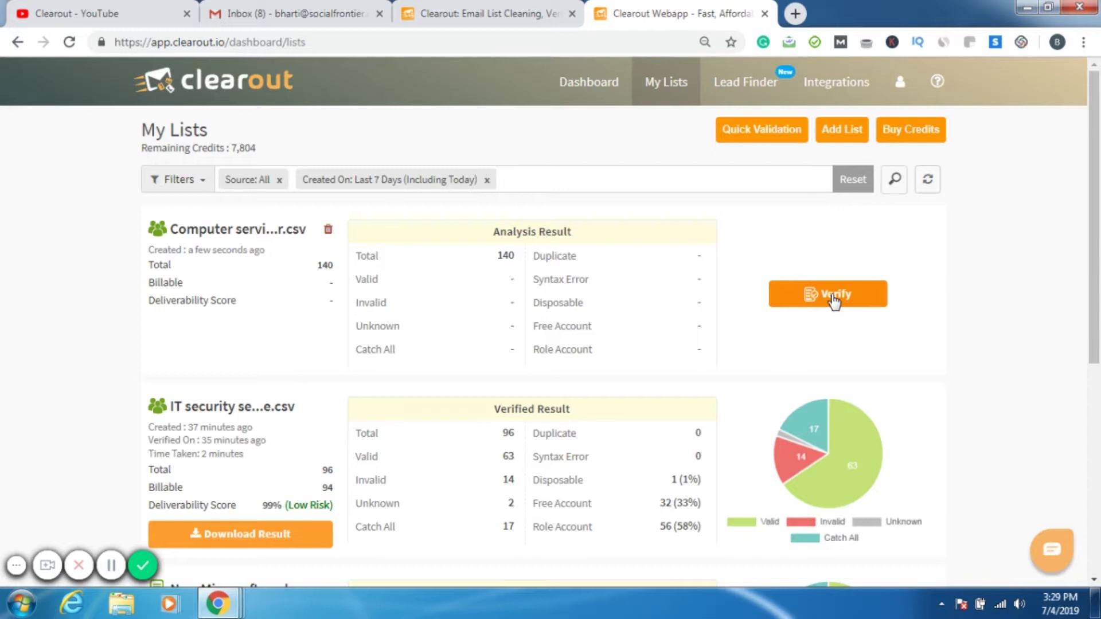
- Verify the Computer service center list's emails, yielding 114 valid and 100% deliverability
left_click(832, 297)
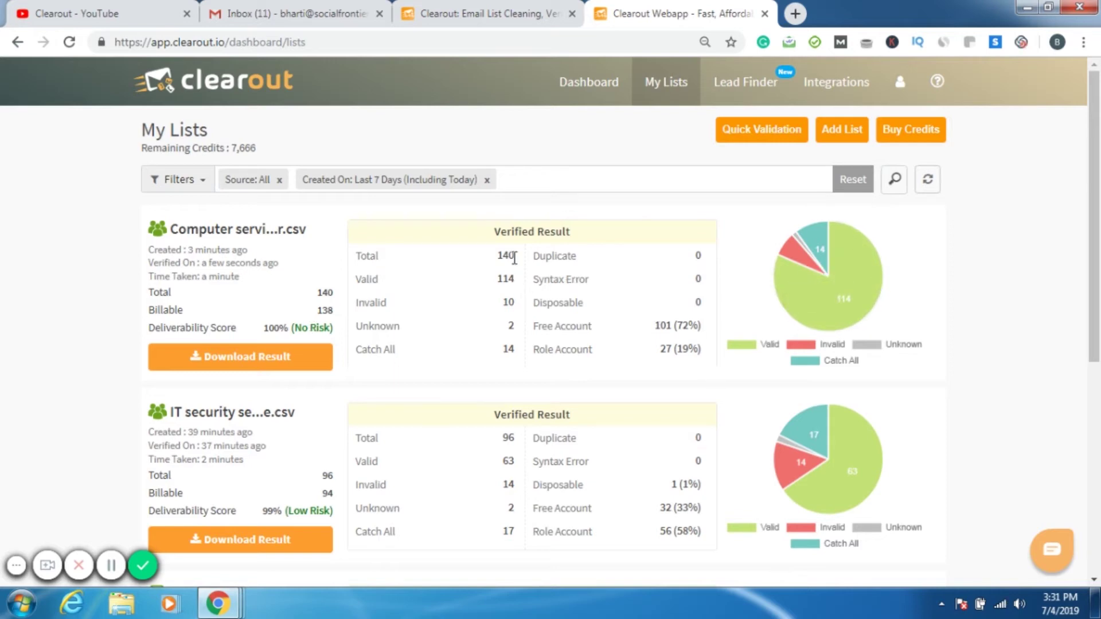
- Highlight the 140 total, 10 invalid, 2 unknown and 14 catch-all counts, then download the results
mouse_move(516, 255)
left_mouse_down()
mouse_move(503, 255)
mouse_move(499, 279)
left_mouse_up()
left_click(512, 301)
left_click_drag(514, 301, 492, 305)
double_click(511, 325)
double_click(506, 349)
left_click(262, 331)
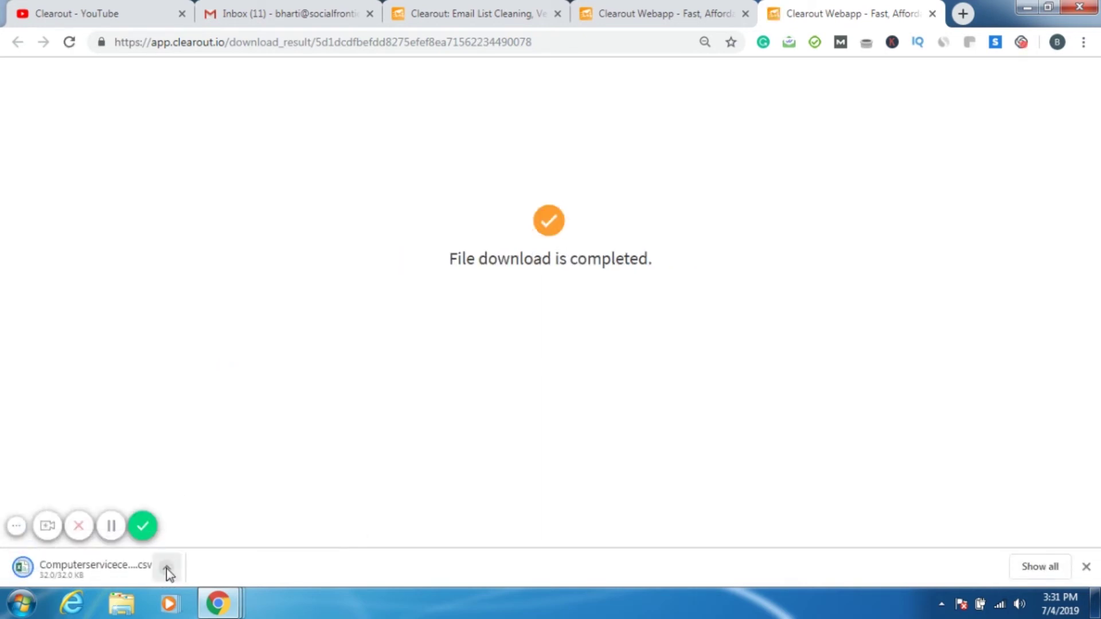
- Open the downloaded results CSV in Excel and maximize the window
left_click(166, 570)
left_click(199, 467)
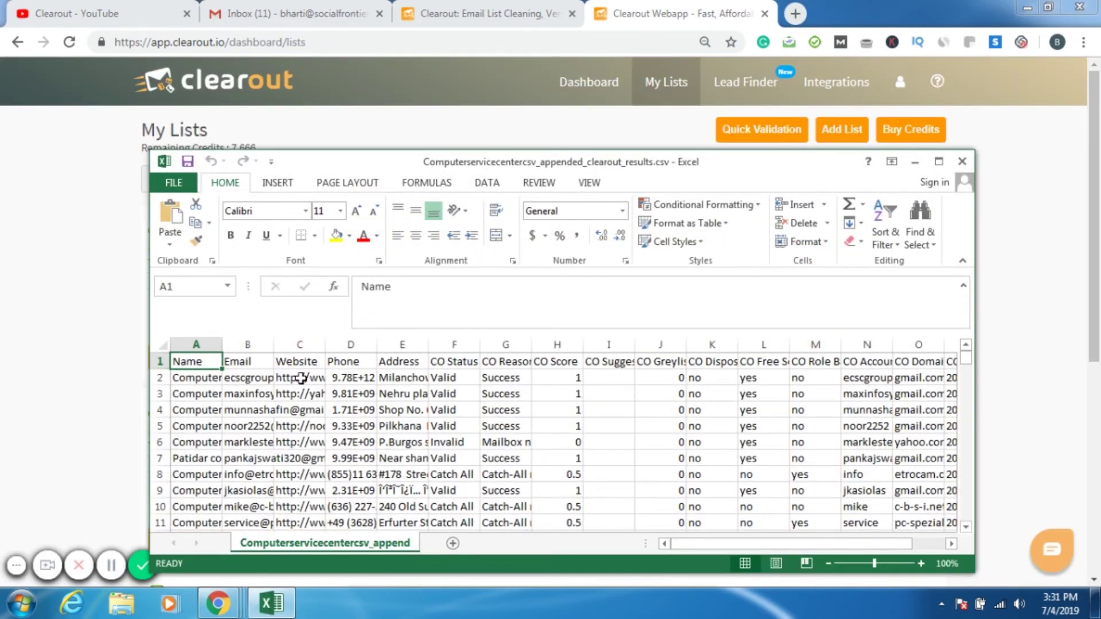
left_click(938, 163)
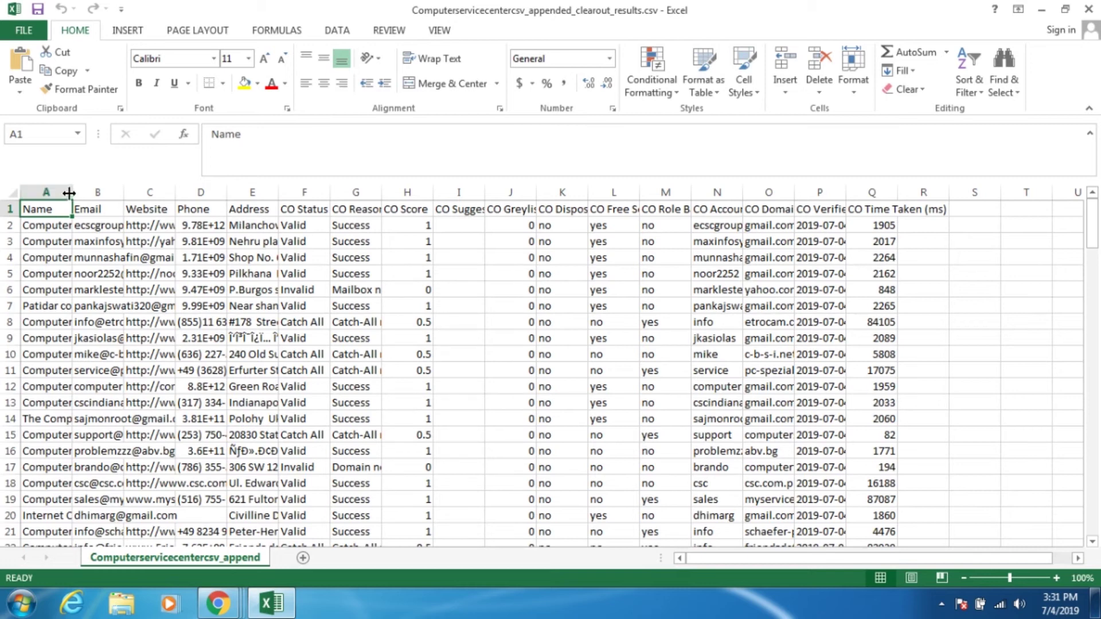
- Widen the Name, Email, Phone and Address columns and select the CO Status header
left_click_drag(72, 191, 281, 189)
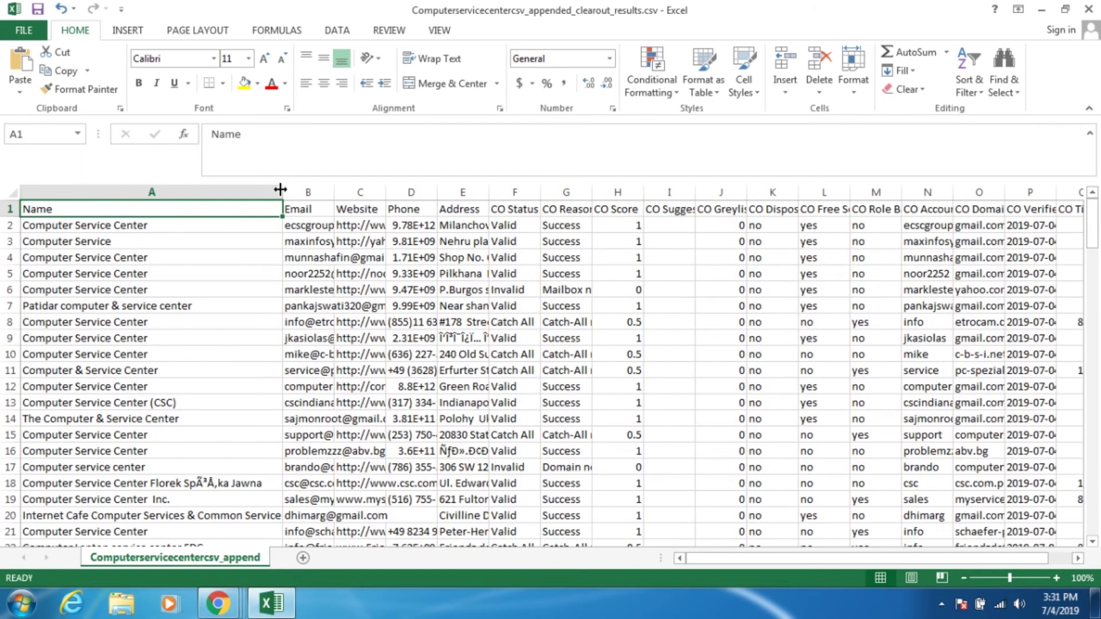
left_click_drag(334, 191, 509, 193)
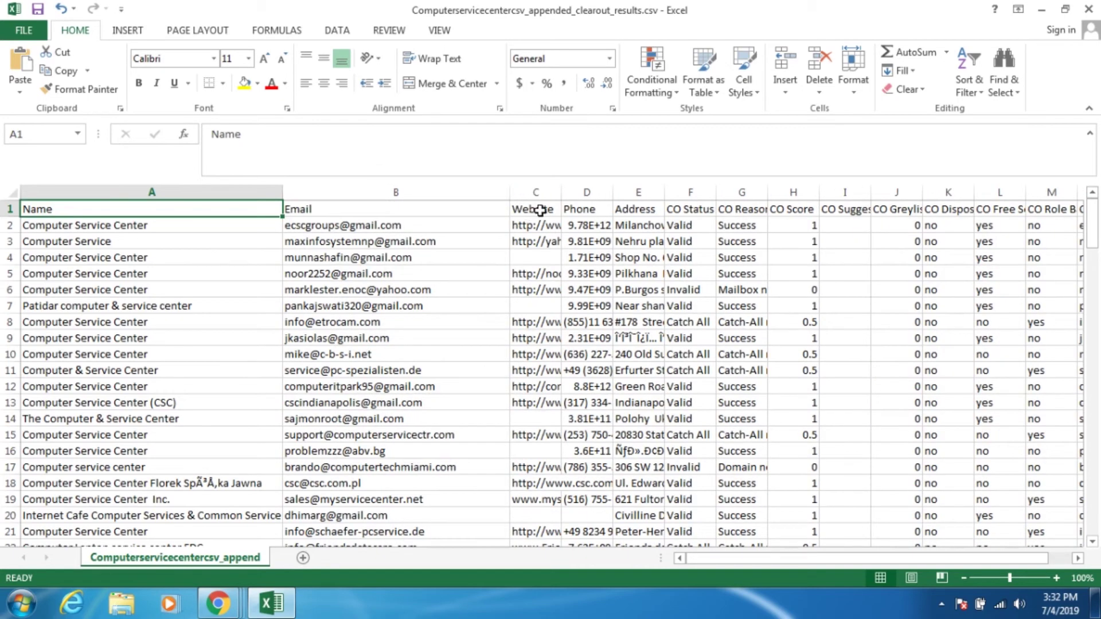
left_click_drag(612, 192, 727, 193)
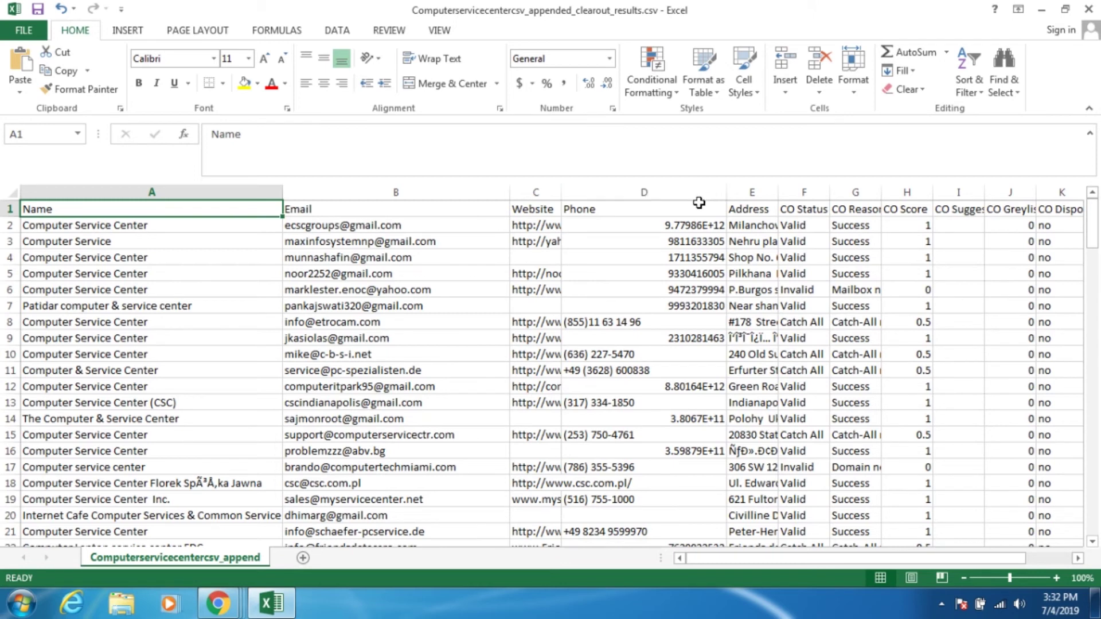
mouse_move(727, 193)
left_mouse_down()
mouse_move(695, 193)
mouse_move(818, 191)
left_mouse_up()
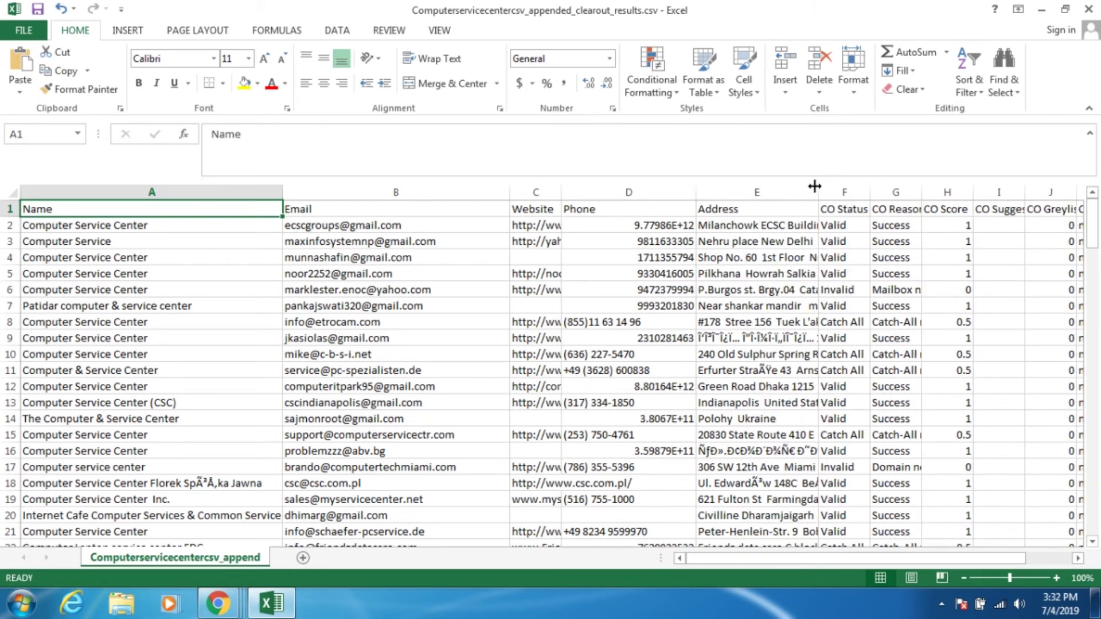
left_click(798, 225)
key("Right")
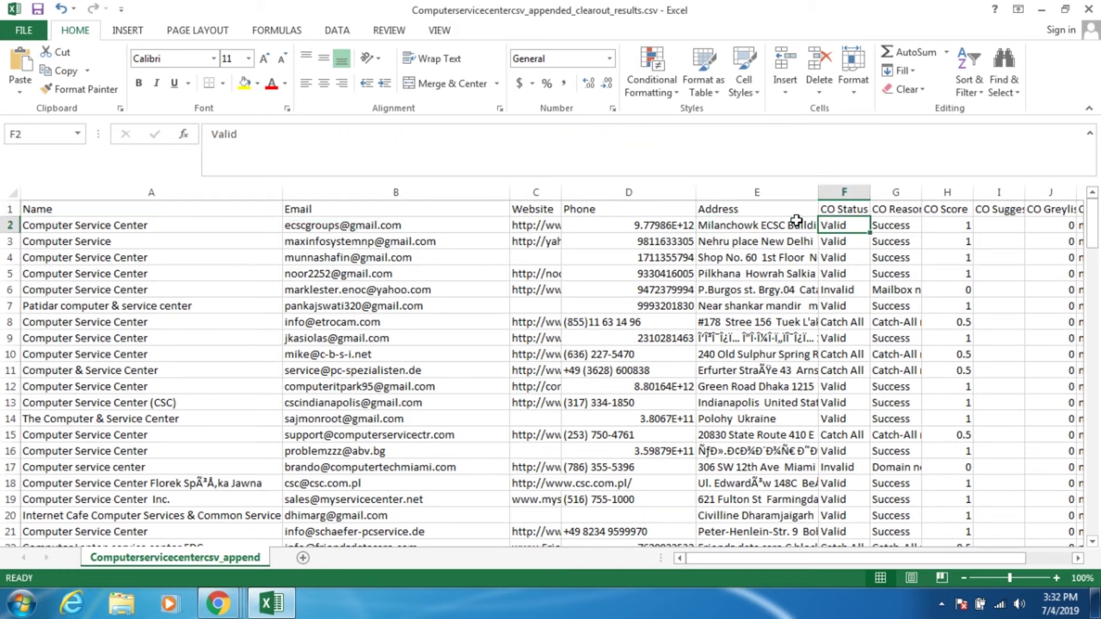
left_click(831, 209)
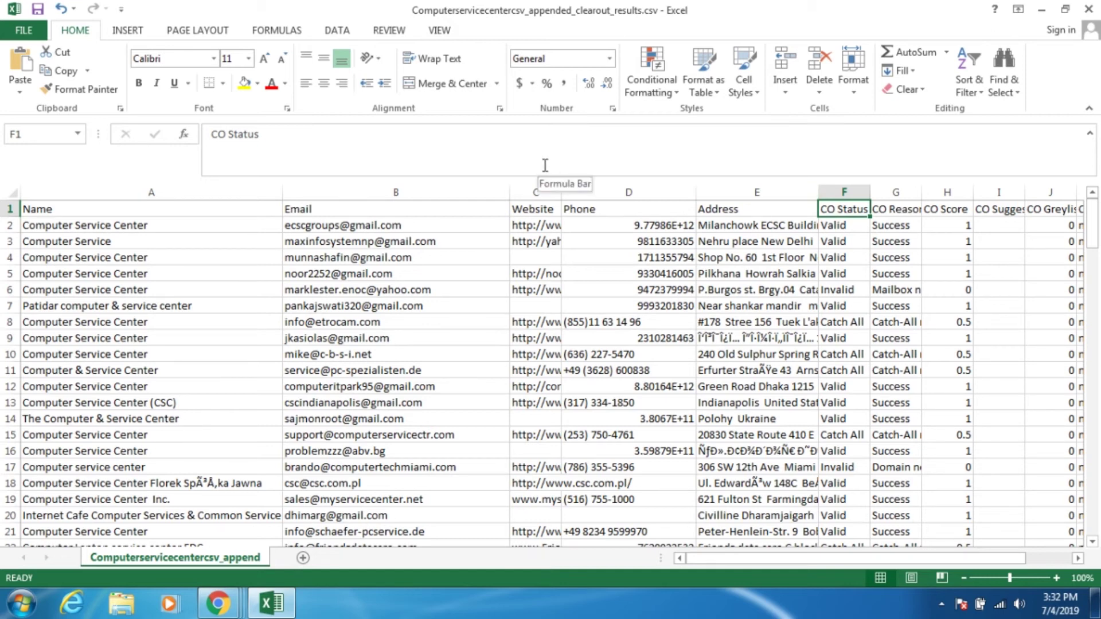
- Filter CO Status to Valid only (114 of 140), select the emails, and return to Chrome
left_click(969, 73)
left_click(988, 169)
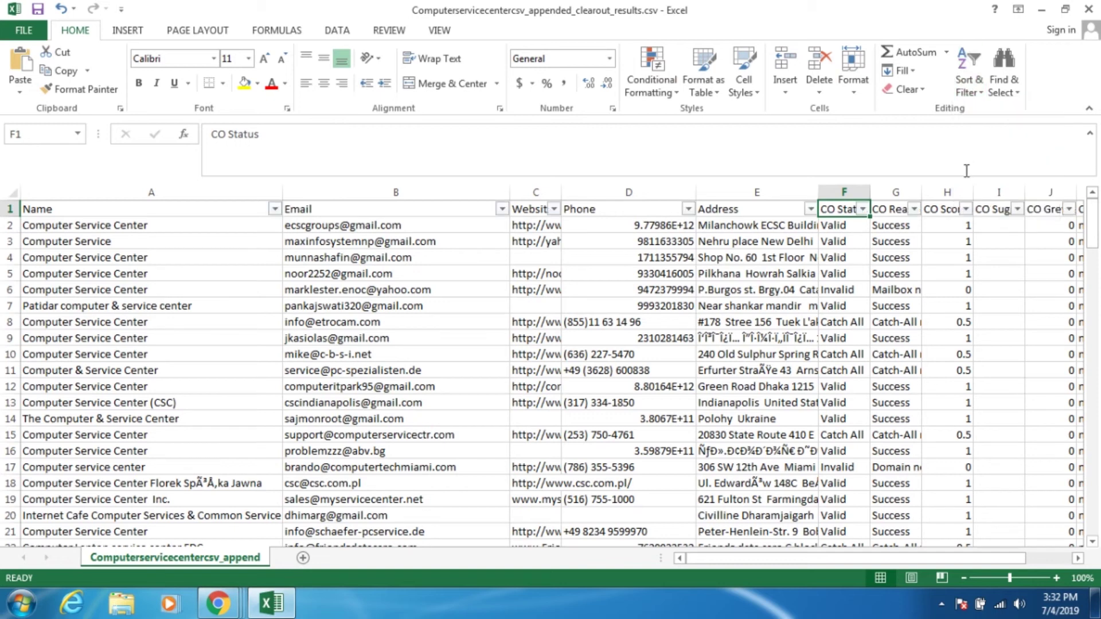
left_click(862, 209)
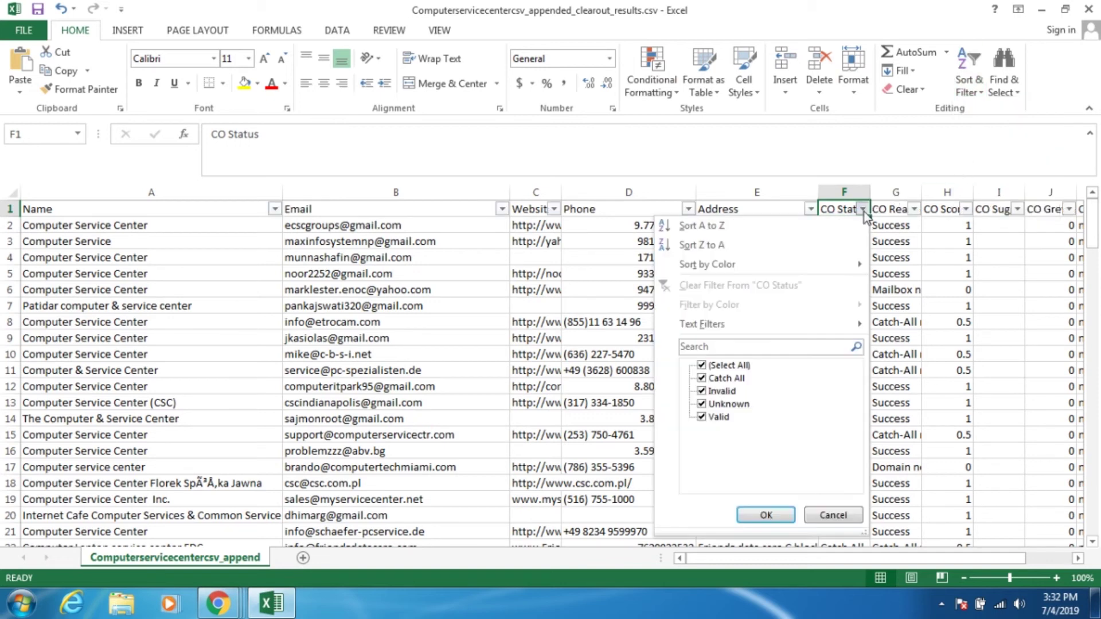
left_click(702, 364)
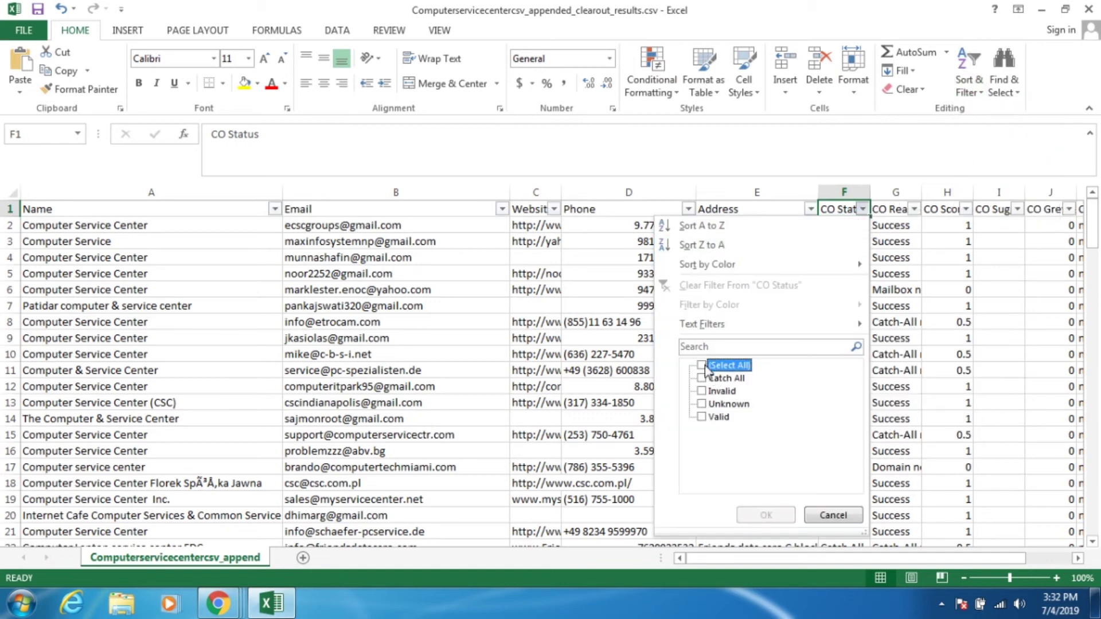
left_click(701, 416)
left_click(766, 515)
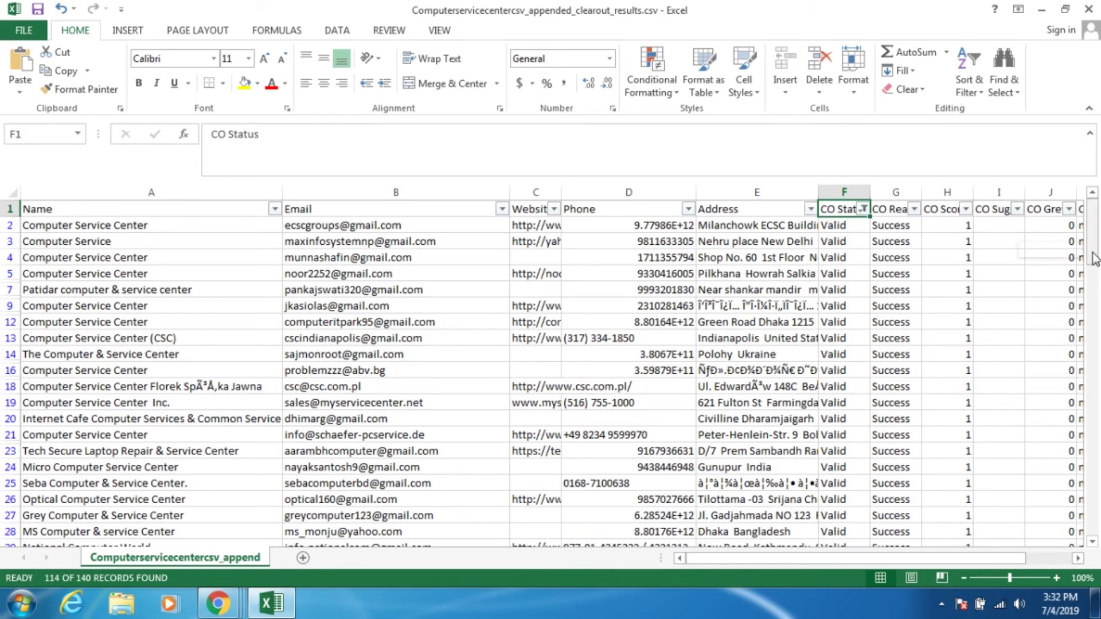
mouse_move(1092, 217)
left_mouse_down()
mouse_move(1092, 486)
mouse_move(1092, 217)
left_mouse_up()
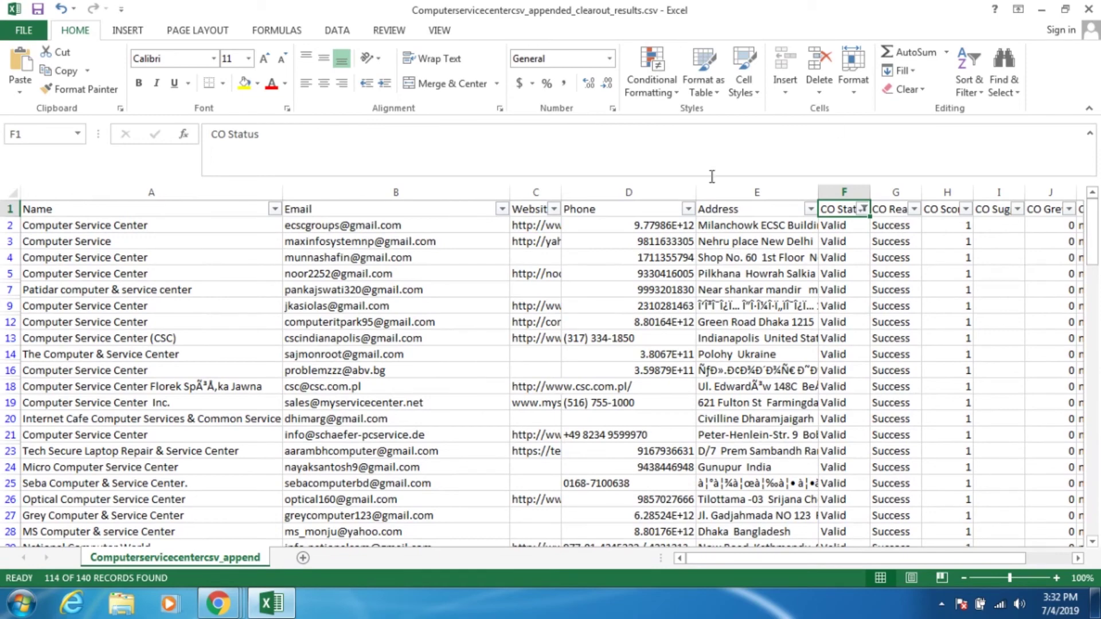
left_click_drag(435, 225, 423, 389)
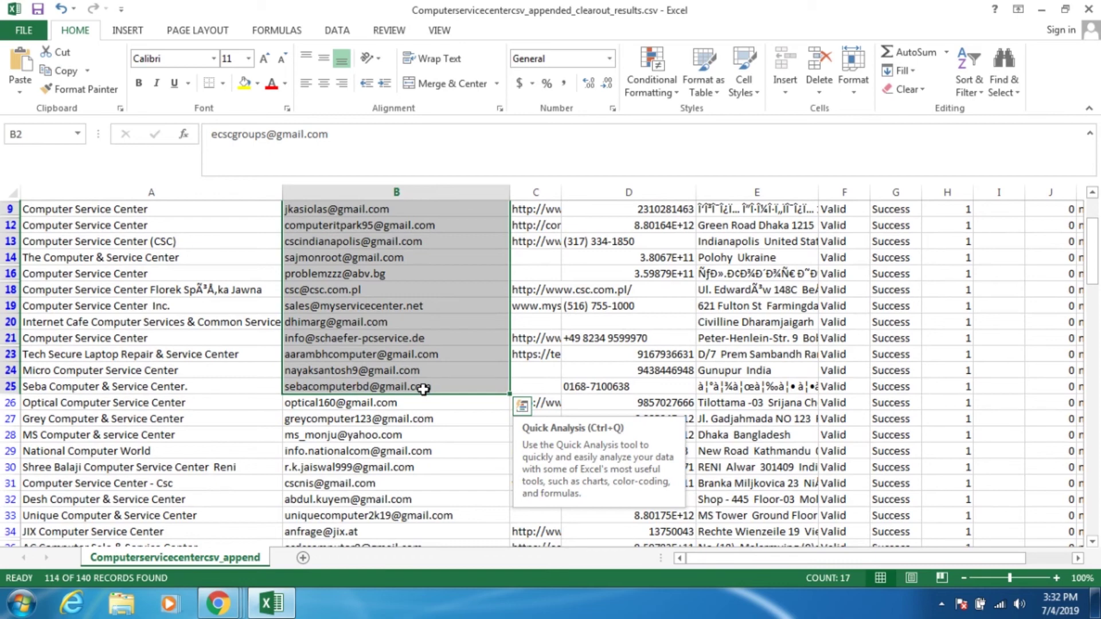
key("alt+Tab")
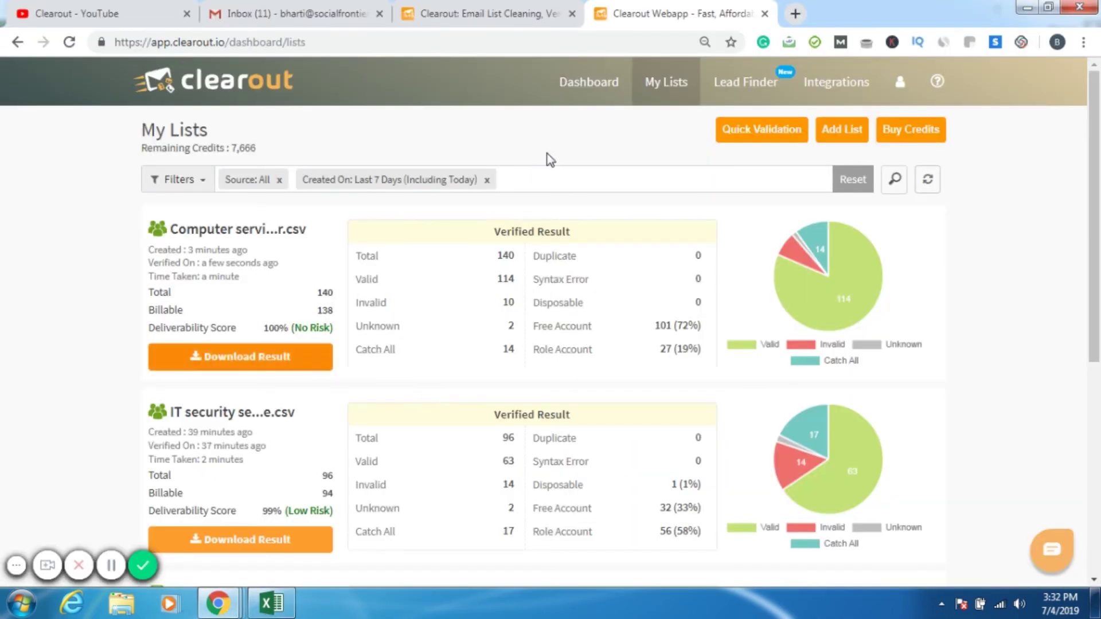